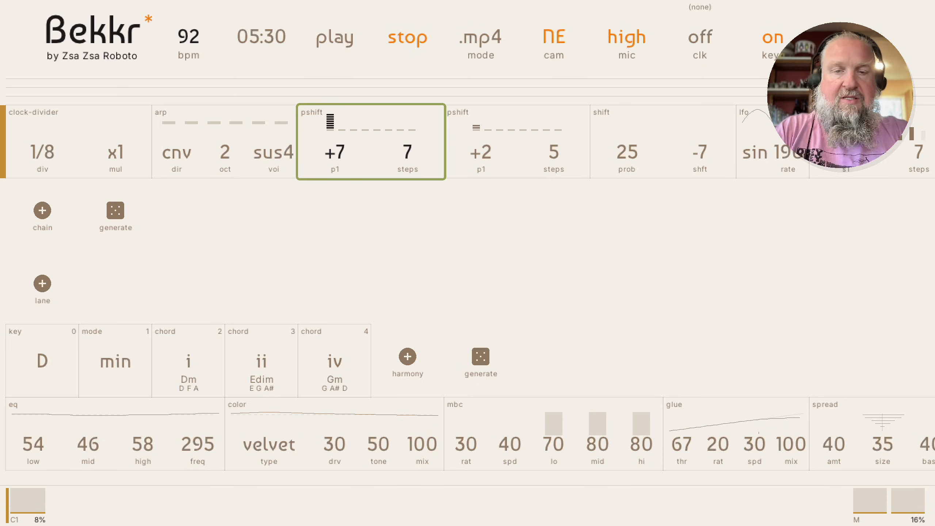
Delete the mseq, sin lfo, midi-inspect and tri lfo modules from the chain
{"action": "key", "text": "Right"}
{"action": "key", "text": "Right"}
{"action": "key", "text": "Right"}
{"action": "key", "text": "Right"}
{"action": "key", "text": "Right"}
{"action": "key", "text": "Right"}
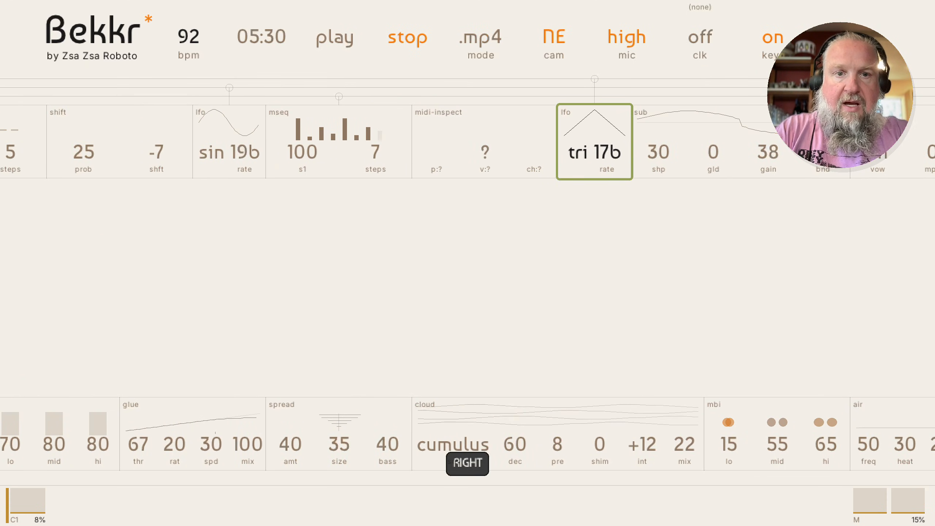
{"action": "key", "text": "Left"}
{"action": "key", "text": "Left"}
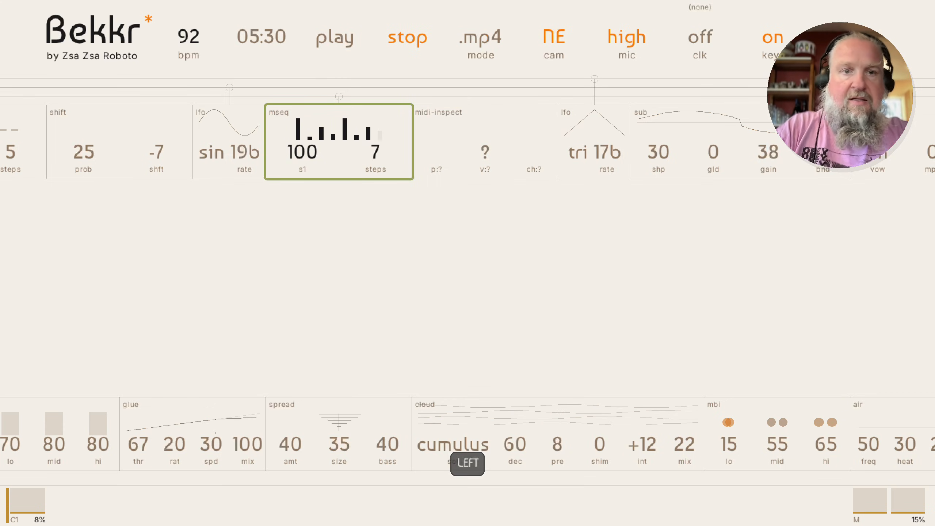
{"action": "key", "text": "Left"}
{"action": "key", "text": "BackSpace"}
{"action": "key", "text": "Right"}
{"action": "key", "text": "BackSpace"}
{"action": "key", "text": "Right"}
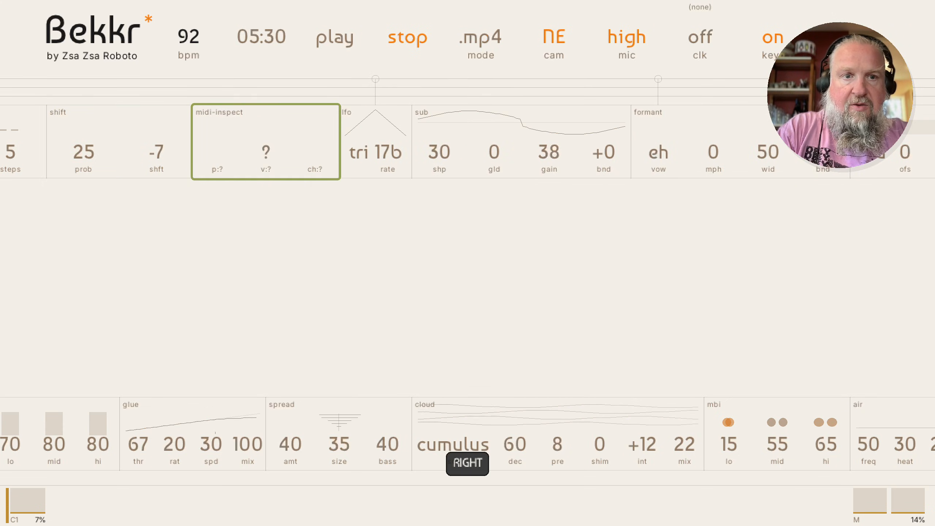
{"action": "key", "text": "BackSpace"}
{"action": "key", "text": "Right"}
{"action": "key", "text": "BackSpace"}
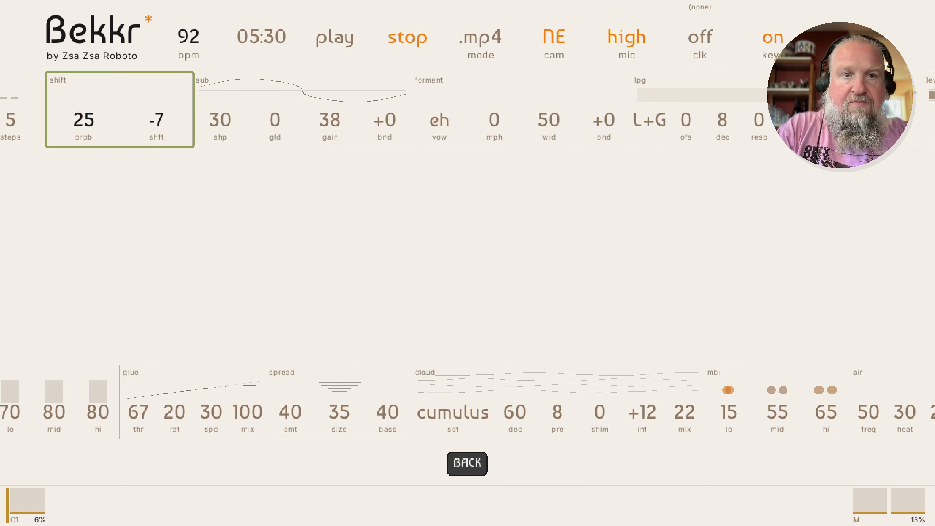
Step through the trimmed shift, formant, lpg and saturate modules and start playback
{"action": "key", "text": "Right"}
{"action": "key", "text": "Right"}
{"action": "key", "text": "Right"}
{"action": "key", "text": "Left"}
{"action": "key", "text": "Left"}
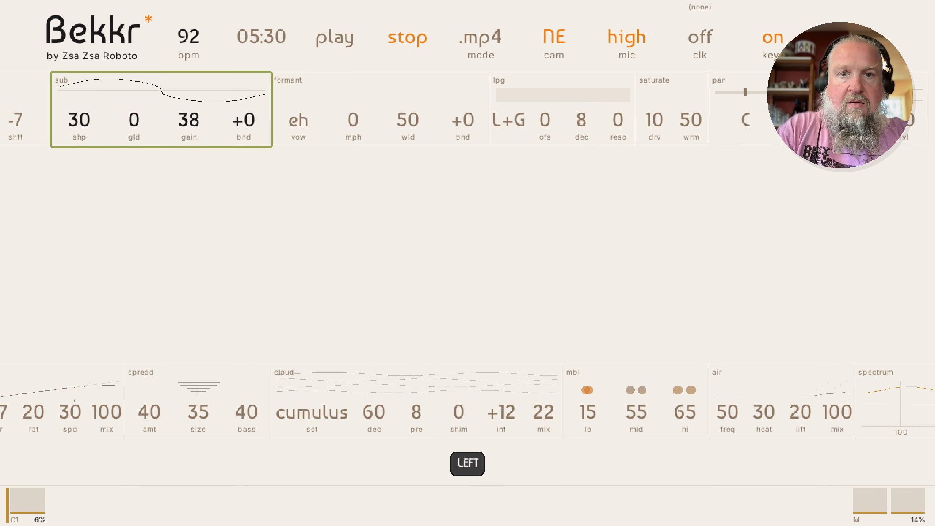
{"action": "key", "text": "Right"}
{"action": "key", "text": "Right"}
{"action": "key", "text": "Right"}
{"action": "key", "text": "Right"}
{"action": "key", "text": "Right"}
{"action": "key", "text": "Right"}
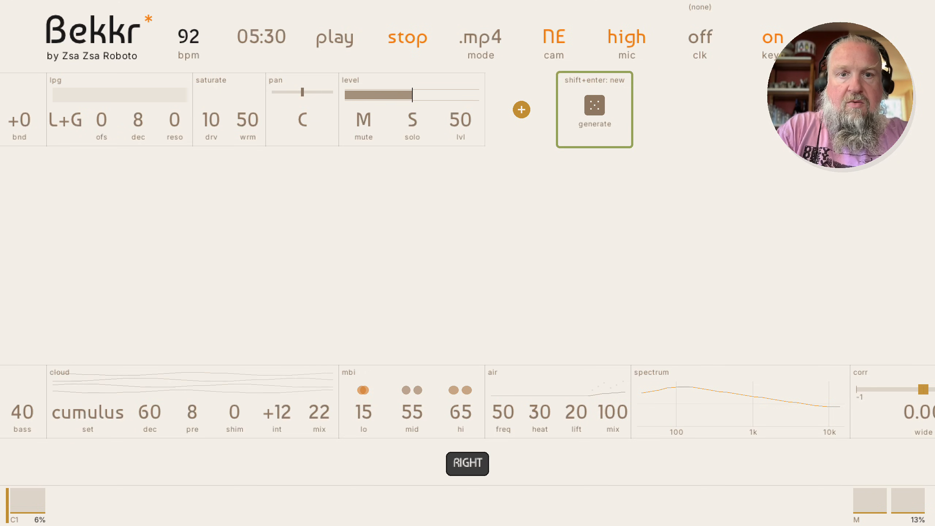
{"action": "key", "text": "Left"}
{"action": "key", "text": "Left"}
{"action": "key", "text": "Up"}
{"action": "key", "text": "Down"}
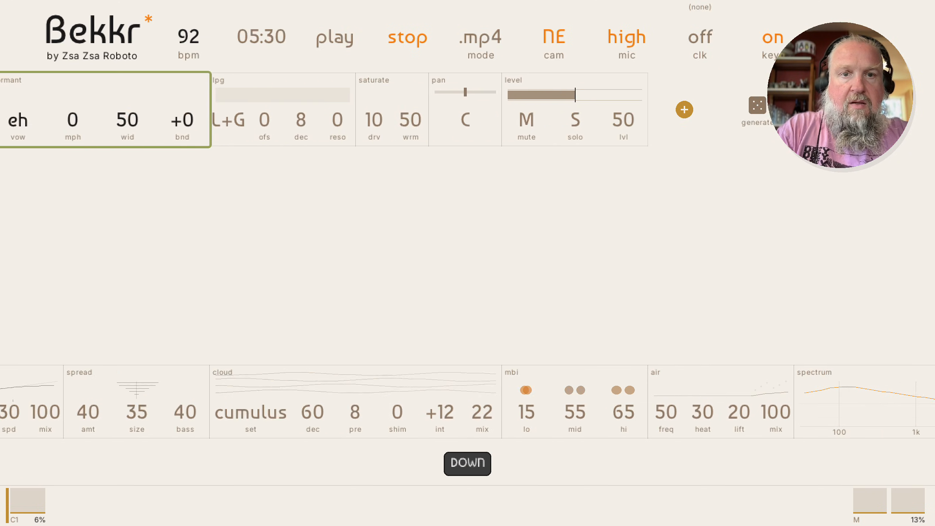
{"action": "key", "text": "Left"}
{"action": "key", "text": "Right"}
{"action": "key", "text": "Right"}
{"action": "key", "text": "Right"}
{"action": "key", "text": "Left"}
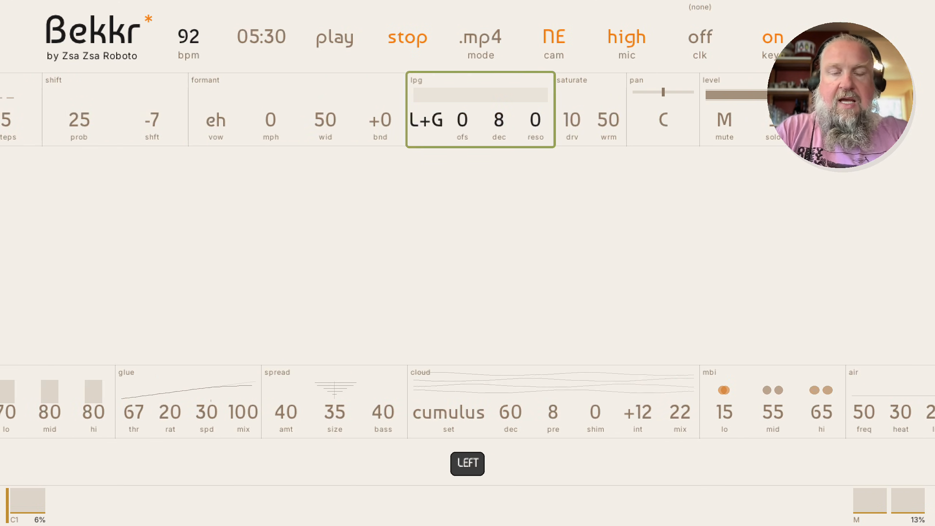
{"action": "key", "text": "space"}
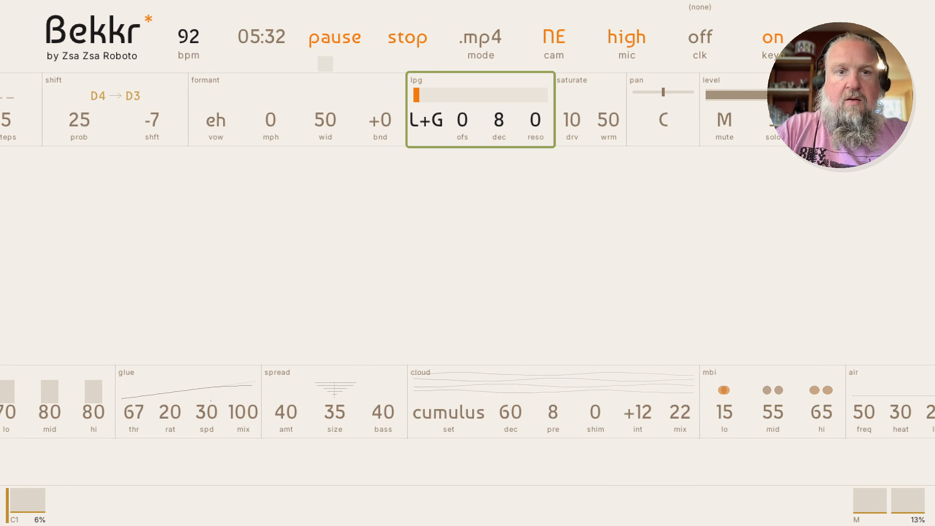
Stop playback and put focus back on the formant module
{"action": "key", "text": "space"}
{"action": "key", "text": "Left"}
{"action": "key", "text": "Up"}
{"action": "key", "text": "Down"}
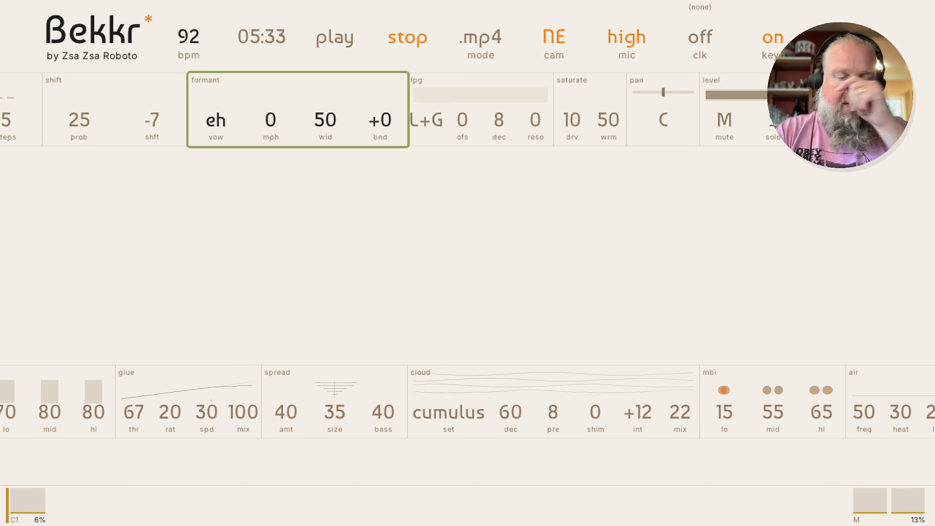
Insert a VCA module right after formant by searching 'vc'
{"action": "key", "text": "shift+Right"}
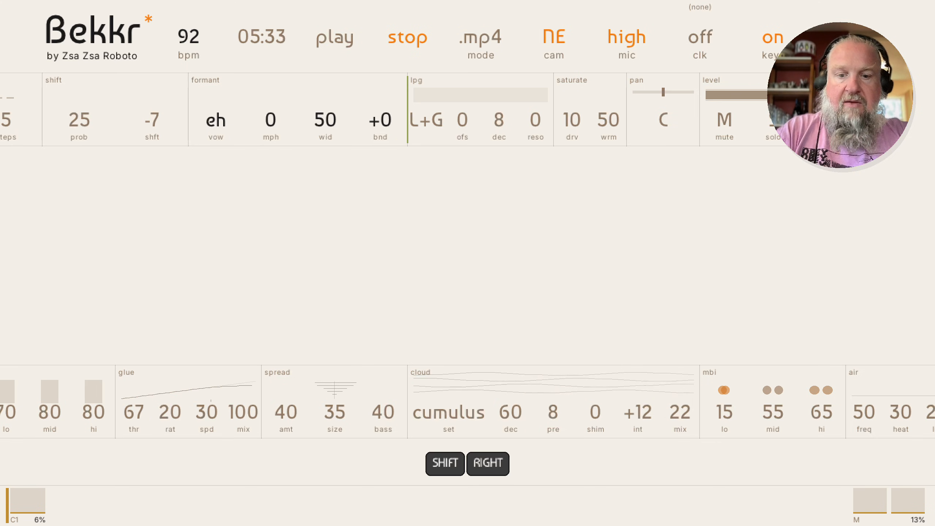
{"action": "key", "text": "Return"}
{"action": "type", "text": "vc"}
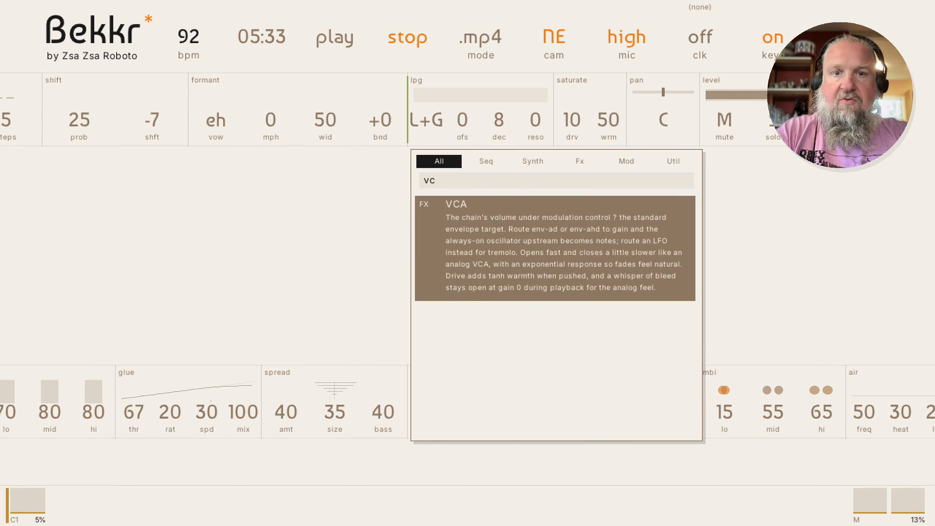
{"action": "key", "text": "Return"}
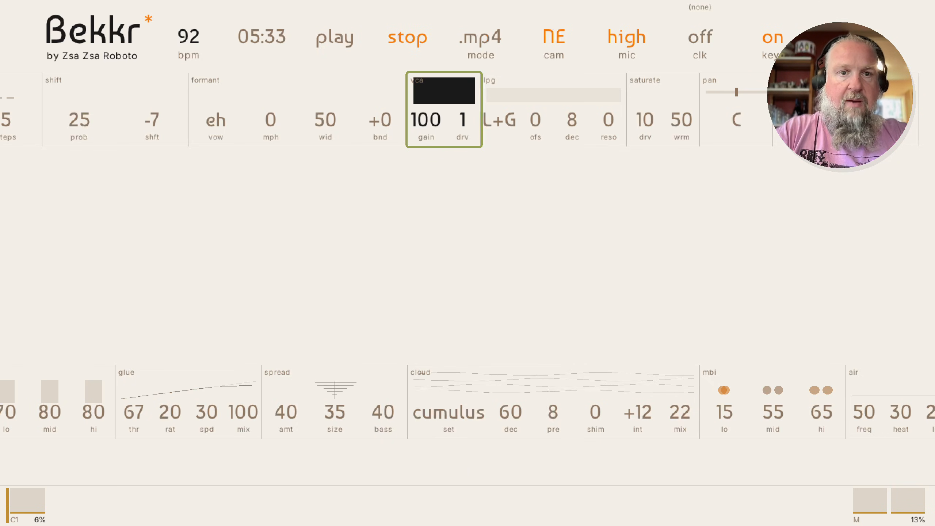
Add an AD Envelope (attack 5, decay 20) just before the VCA
{"action": "key", "text": "Left"}
{"action": "key", "text": "shift+Left"}
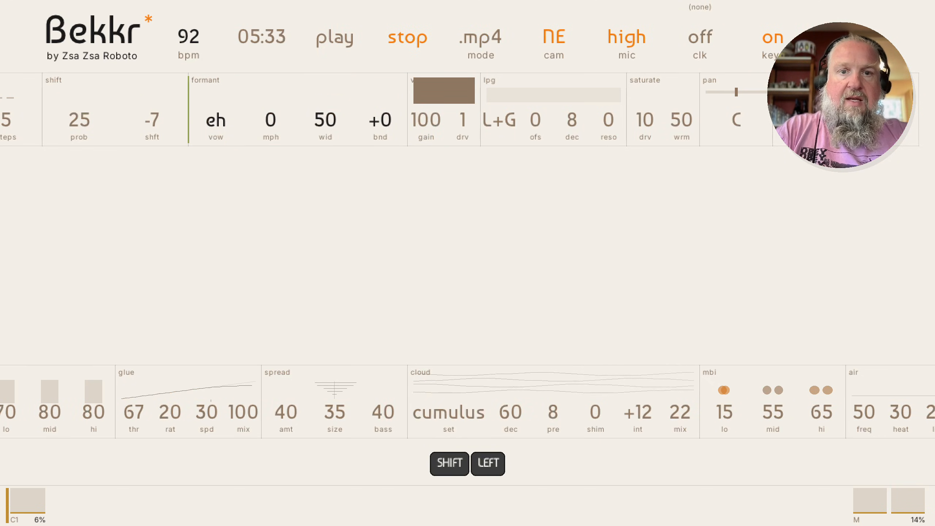
{"action": "key", "text": "Escape"}
{"action": "key", "text": "Right"}
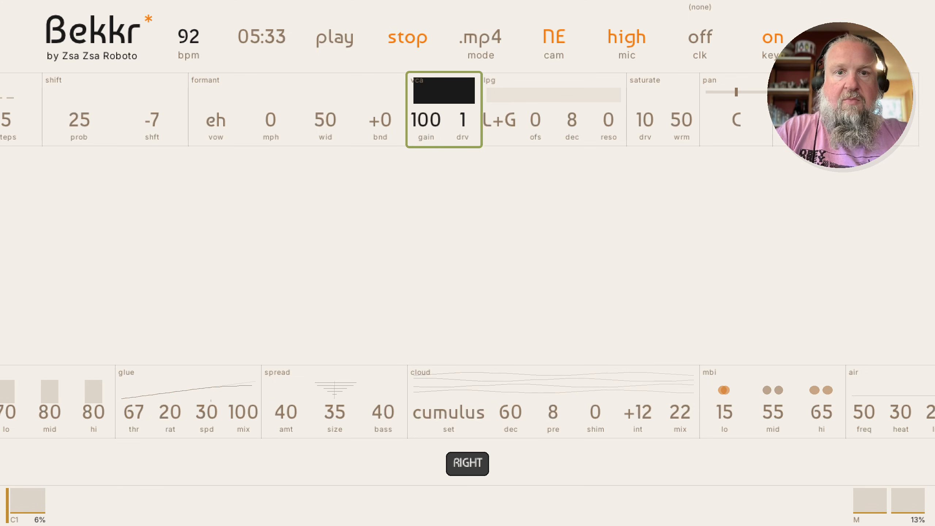
{"action": "key", "text": "shift+Left"}
{"action": "key", "text": "Return"}
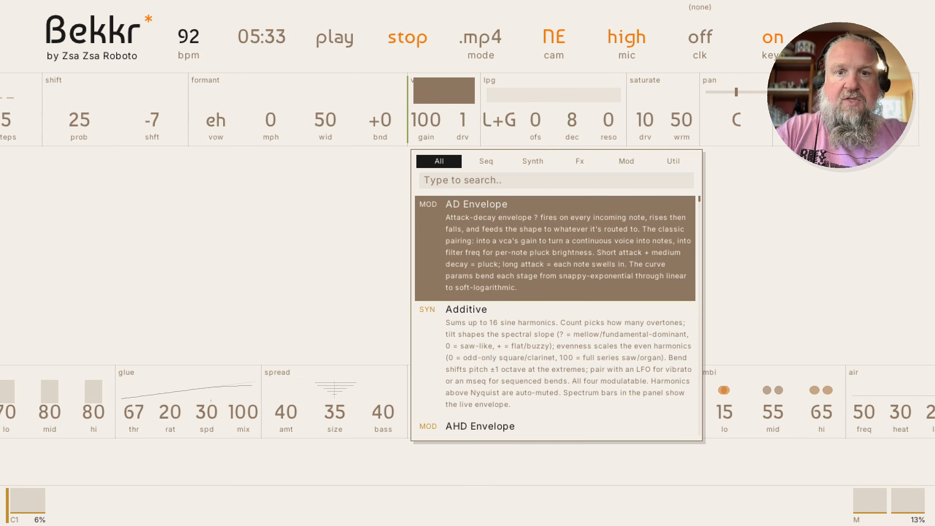
{"action": "key", "text": "Return"}
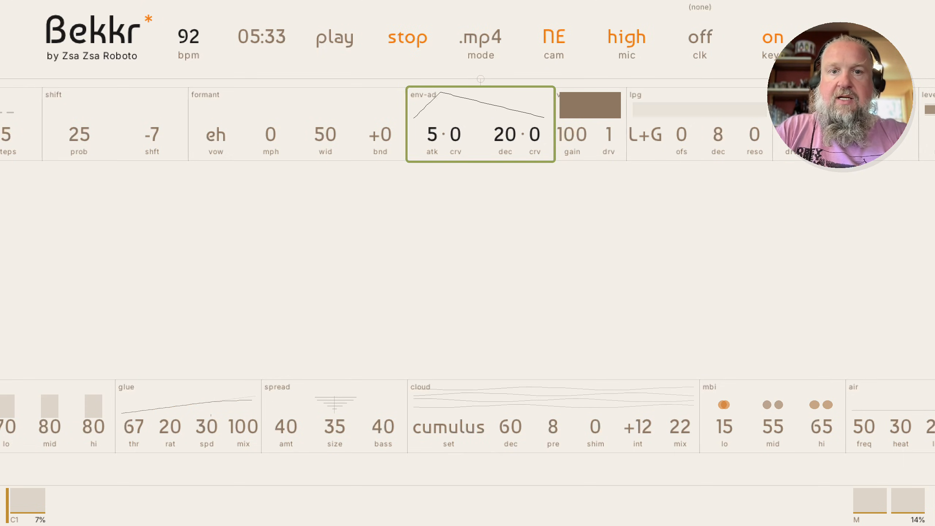
Select the VCA and briefly audition the chain
{"action": "key", "text": "Right"}
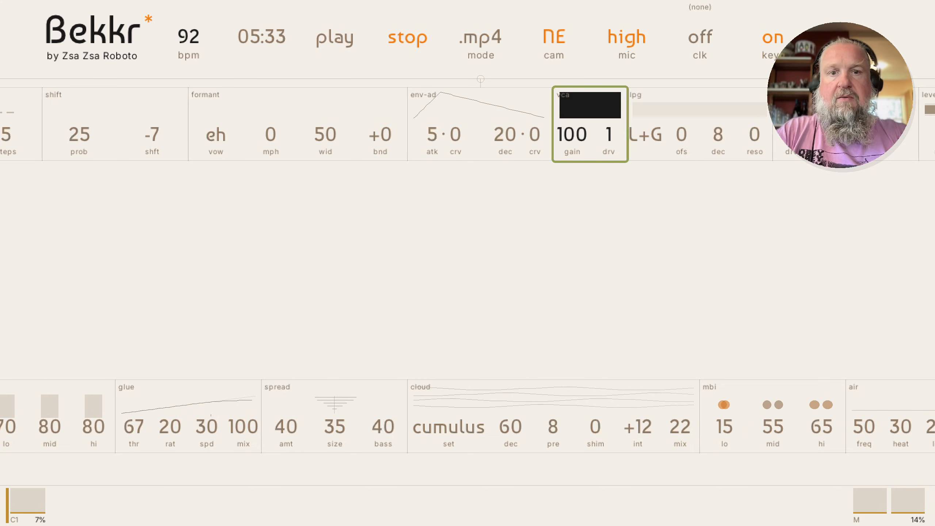
{"action": "key", "text": "space"}
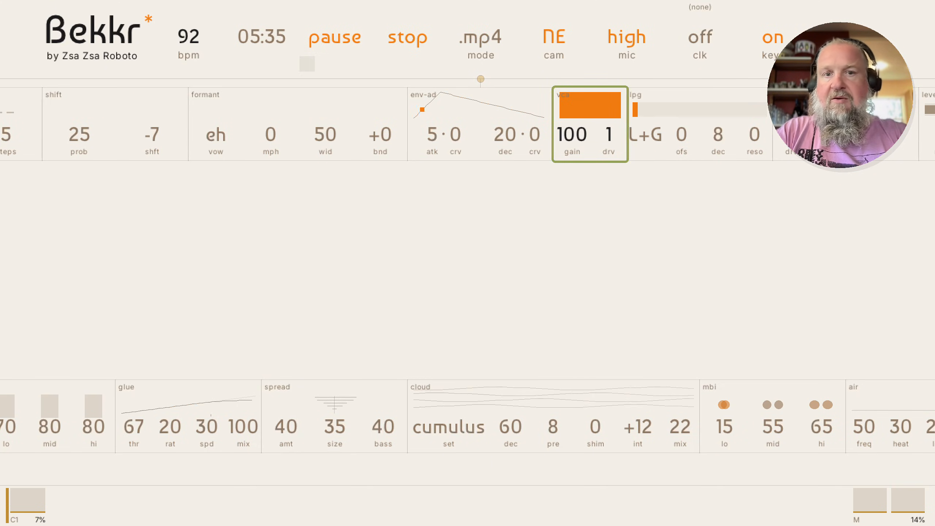
{"action": "key", "text": "space"}
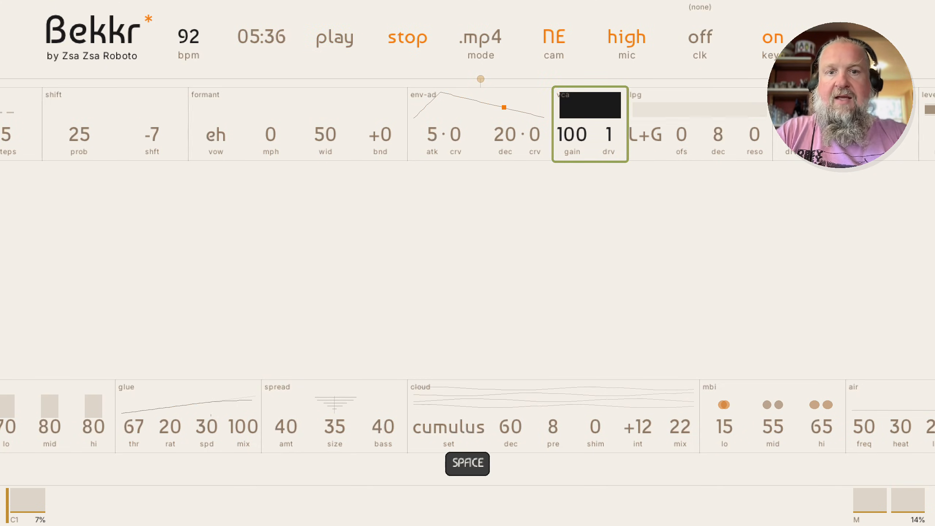
{"action": "key", "text": "Left"}
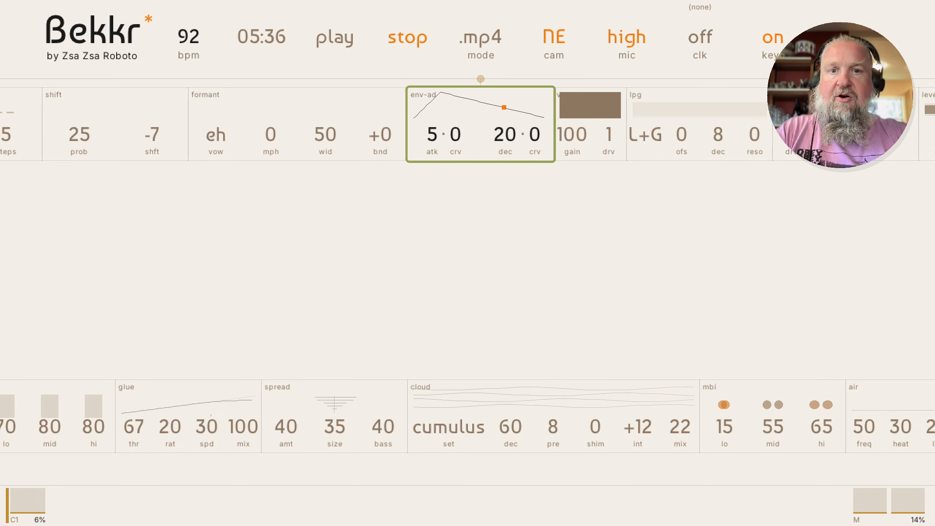
{"action": "key", "text": "Right"}
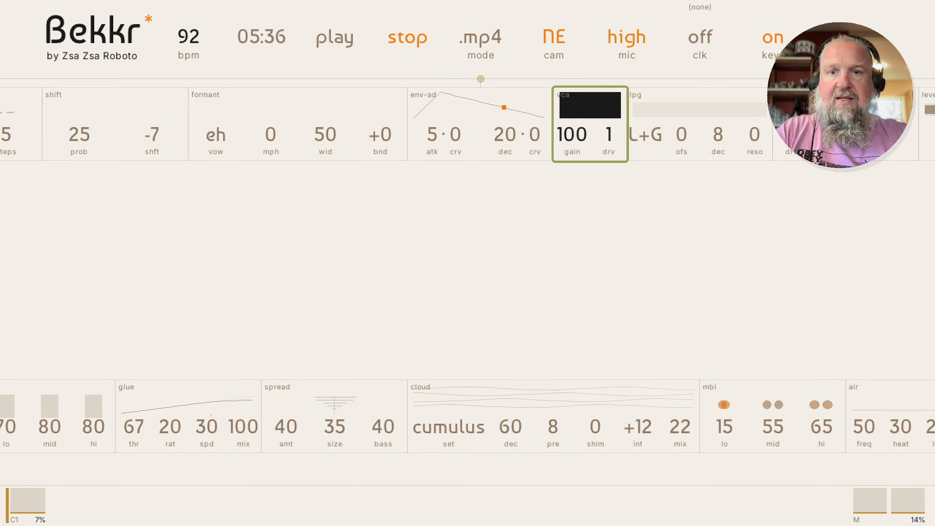
Link the AD envelope as modulation on the VCA gain and restart playback
{"action": "key", "text": "Return"}
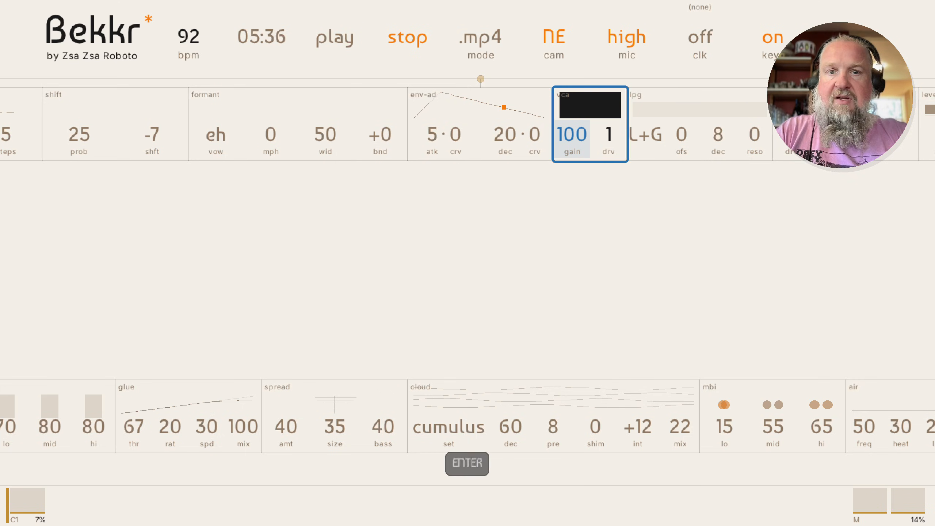
{"action": "key", "text": "shift+Up"}
{"action": "key", "text": "shift+Right"}
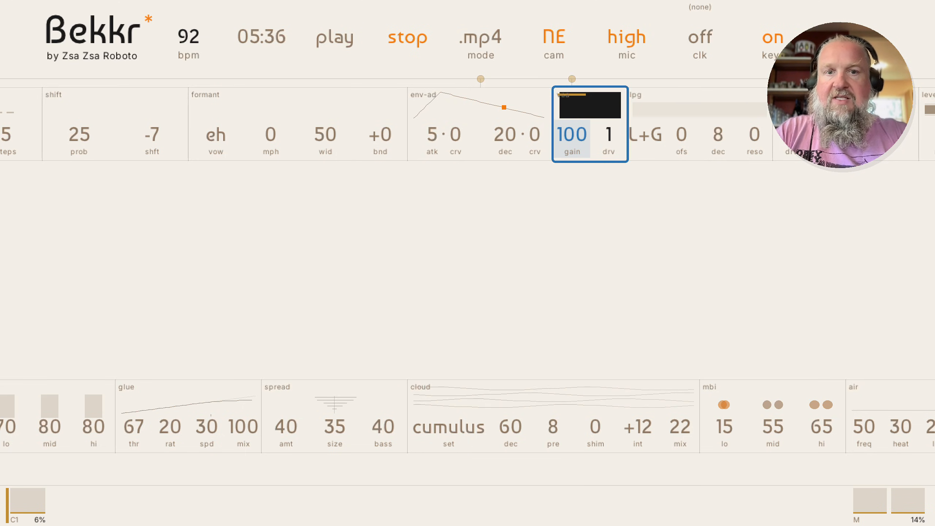
{"action": "key", "text": "Right"}
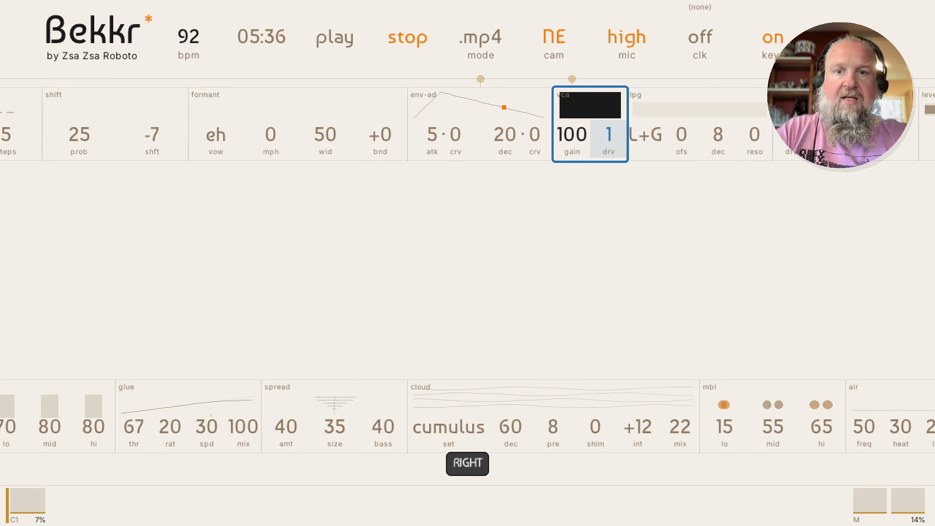
{"action": "key", "text": "Right"}
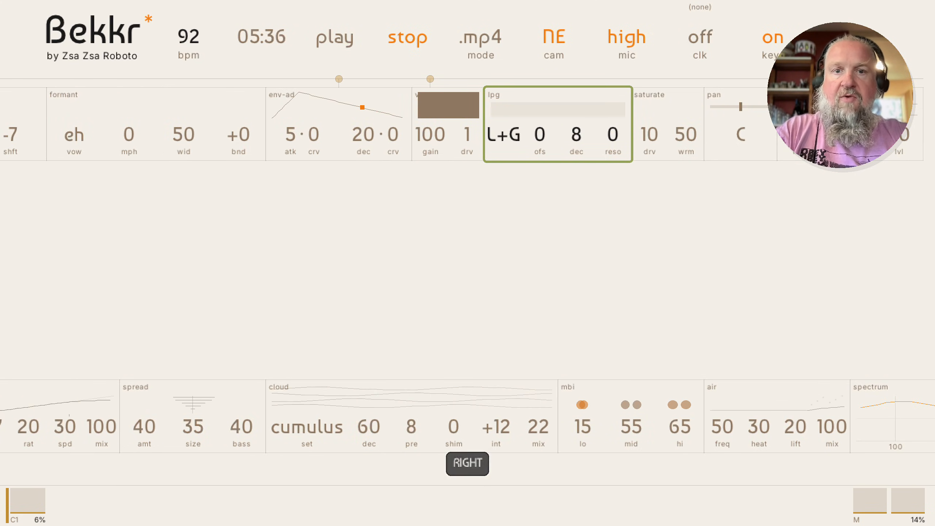
{"action": "key", "text": "Left"}
{"action": "key", "text": "space"}
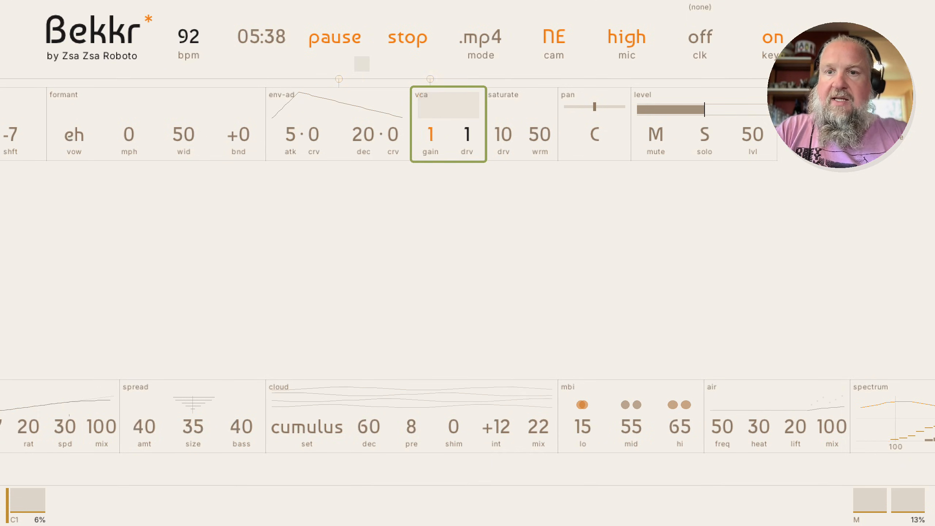
Edit the AD envelope, keeping attack at 4 and bending the attack curve to 4
{"action": "key", "text": "Left"}
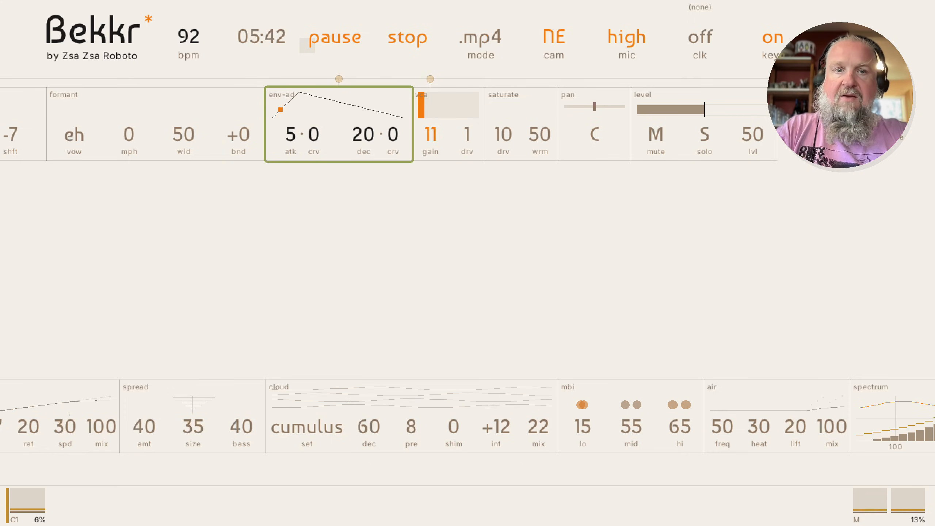
{"action": "key", "text": "Return"}
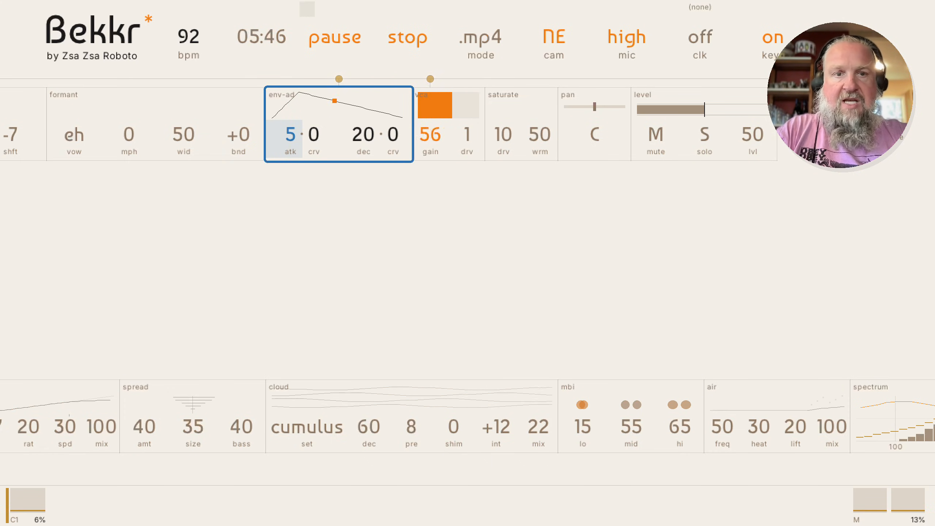
{"action": "key", "text": "Down"}
{"action": "key", "text": "Down"}
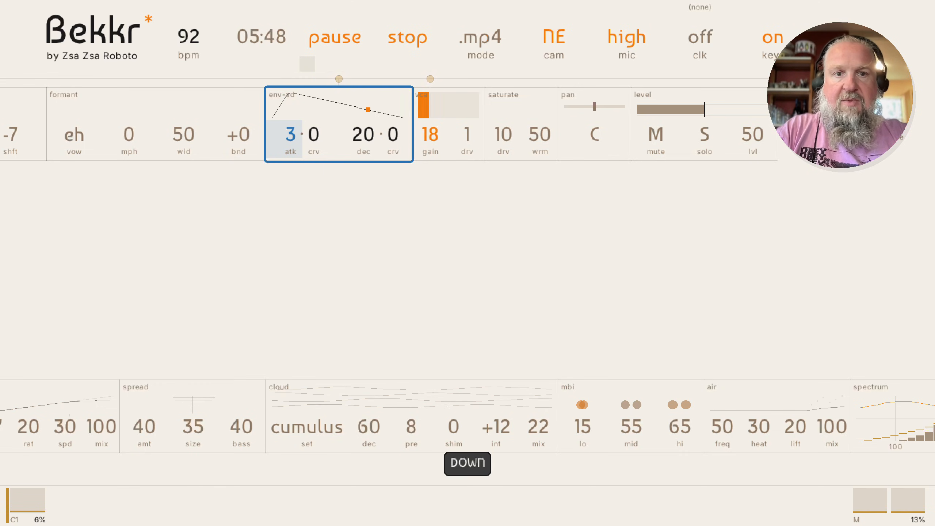
{"action": "key", "text": "Up"}
{"action": "key", "text": "Right"}
{"action": "key", "text": "Right"}
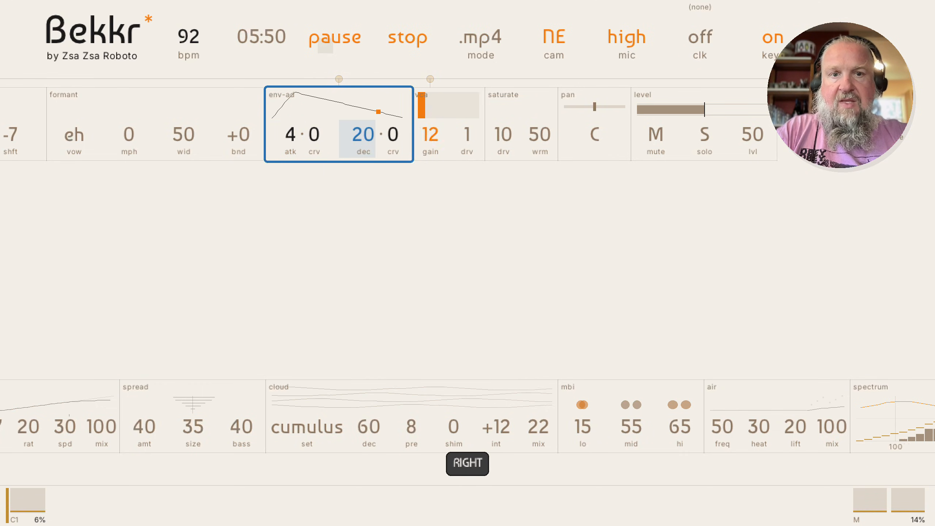
{"action": "key", "text": "Down"}
{"action": "key", "text": "Down"}
{"action": "key", "text": "Down"}
{"action": "key", "text": "Down"}
{"action": "key", "text": "Down"}
{"action": "key", "text": "Down"}
{"action": "key", "text": "Down"}
{"action": "key", "text": "Down"}
{"action": "key", "text": "Down"}
{"action": "key", "text": "Down"}
{"action": "key", "text": "Down"}
{"action": "key", "text": "Down"}
{"action": "key", "text": "Left"}
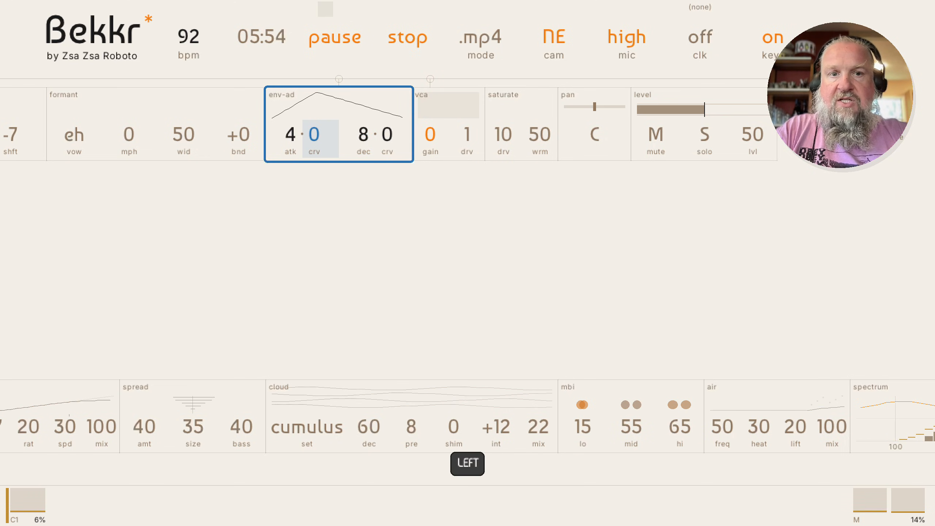
{"action": "key", "text": "Down"}
{"action": "key", "text": "Up"}
{"action": "key", "text": "Up"}
{"action": "key", "text": "Up"}
{"action": "key", "text": "Up"}
{"action": "key", "text": "Up"}
{"action": "key", "text": "Right"}
Set the envelope decay to 16 with curve 3, then stop playback
{"action": "key", "text": "Down"}
{"action": "key", "text": "Down"}
{"action": "key", "text": "Down"}
{"action": "key", "text": "Down"}
{"action": "key", "text": "Down"}
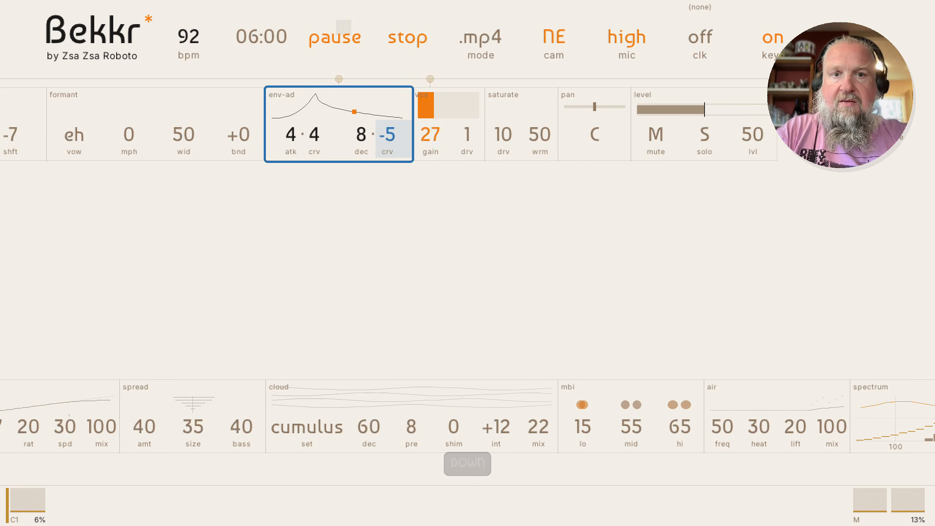
{"action": "key", "text": "Left"}
{"action": "key", "text": "Left"}
{"action": "key", "text": "Right"}
{"action": "key", "text": "Right"}
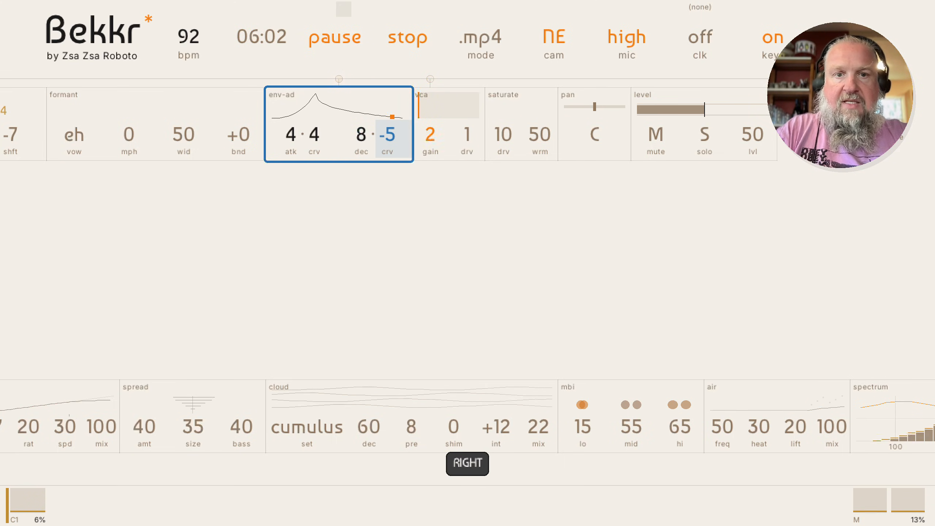
{"action": "key", "text": "Left"}
{"action": "key", "text": "Up"}
{"action": "key", "text": "Up"}
{"action": "key", "text": "Up"}
{"action": "key", "text": "Up"}
{"action": "key", "text": "Up"}
{"action": "key", "text": "Up"}
{"action": "key", "text": "Up"}
{"action": "key", "text": "Up"}
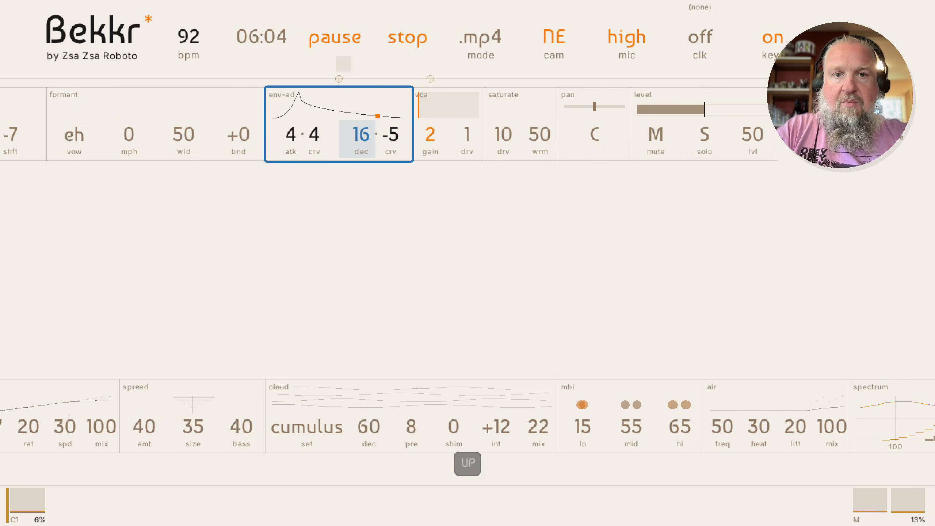
{"action": "key", "text": "Right"}
{"action": "key", "text": "Up"}
{"action": "key", "text": "Up"}
{"action": "key", "text": "Up"}
{"action": "key", "text": "Up"}
{"action": "key", "text": "Up"}
{"action": "key", "text": "Up"}
{"action": "key", "text": "Up"}
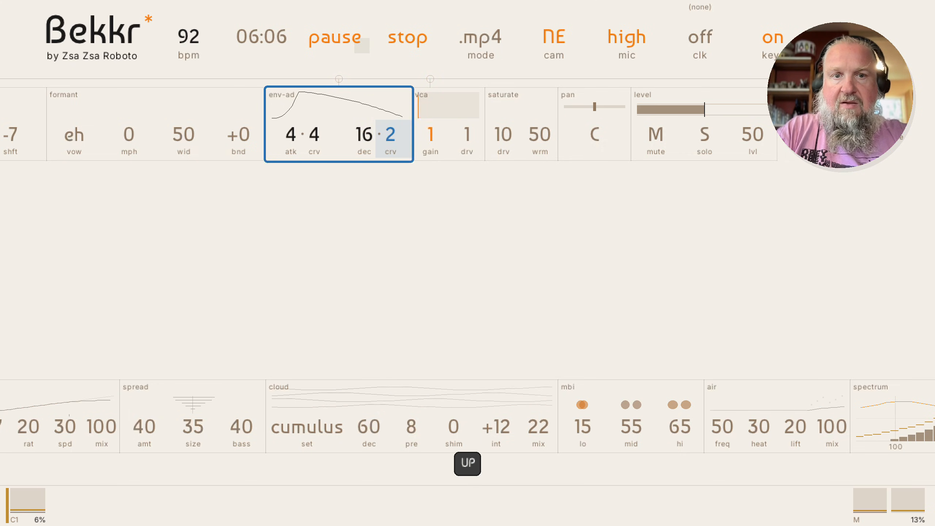
{"action": "key", "text": "Up"}
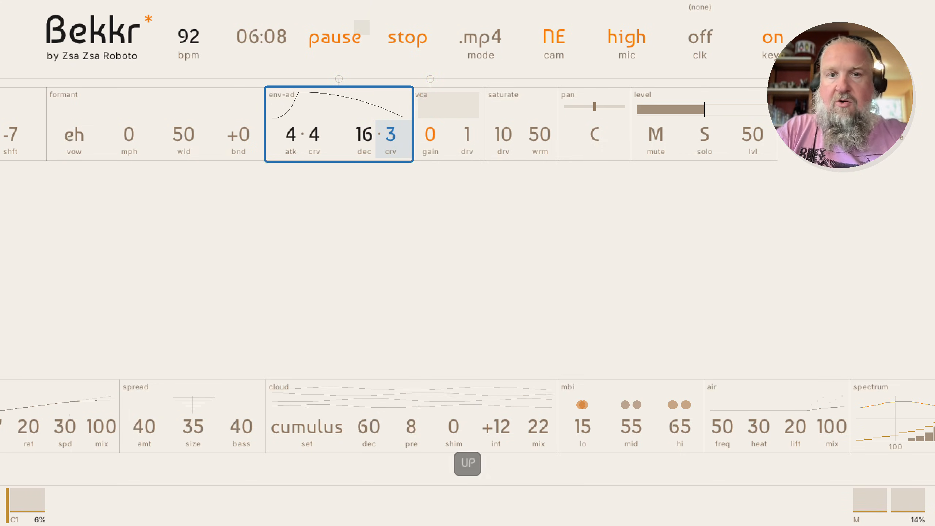
{"action": "key", "text": "Left"}
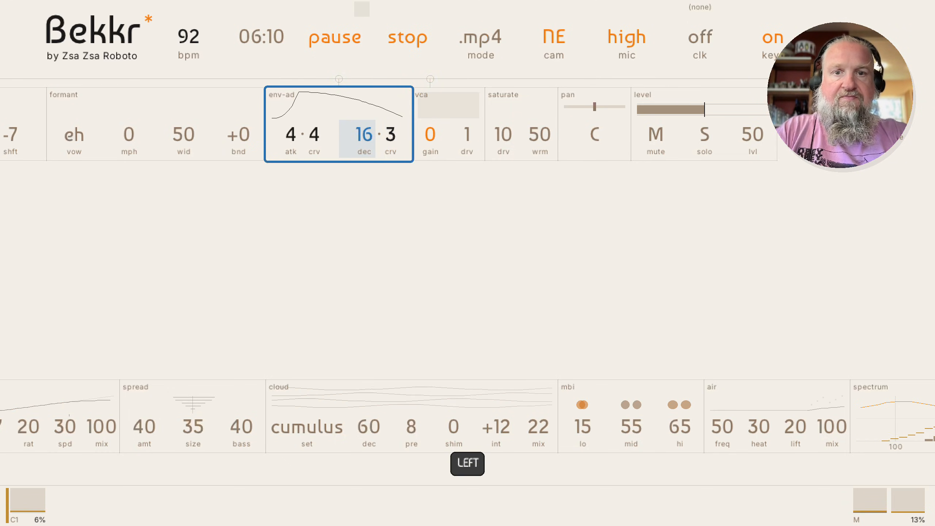
{"action": "key", "text": "Escape"}
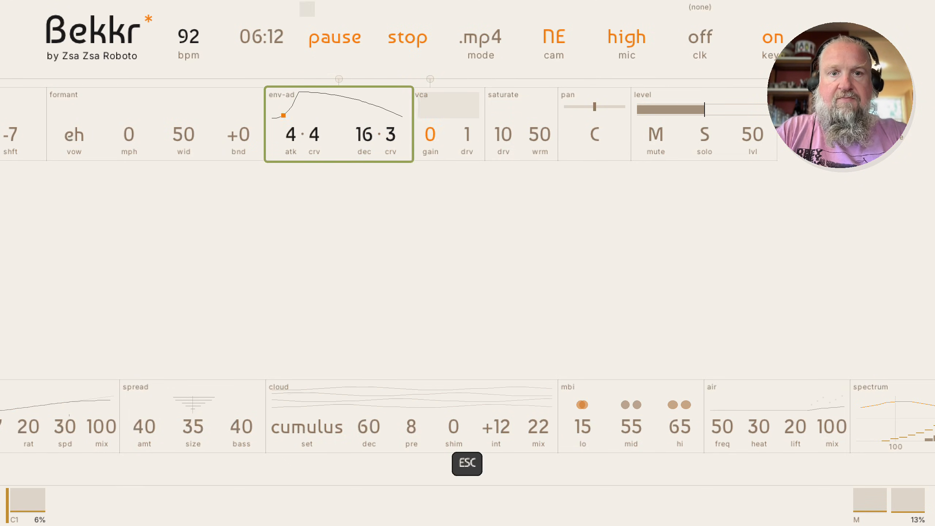
{"action": "key", "text": "Right"}
{"action": "key", "text": "Right"}
{"action": "key", "text": "Right"}
{"action": "key", "text": "space"}
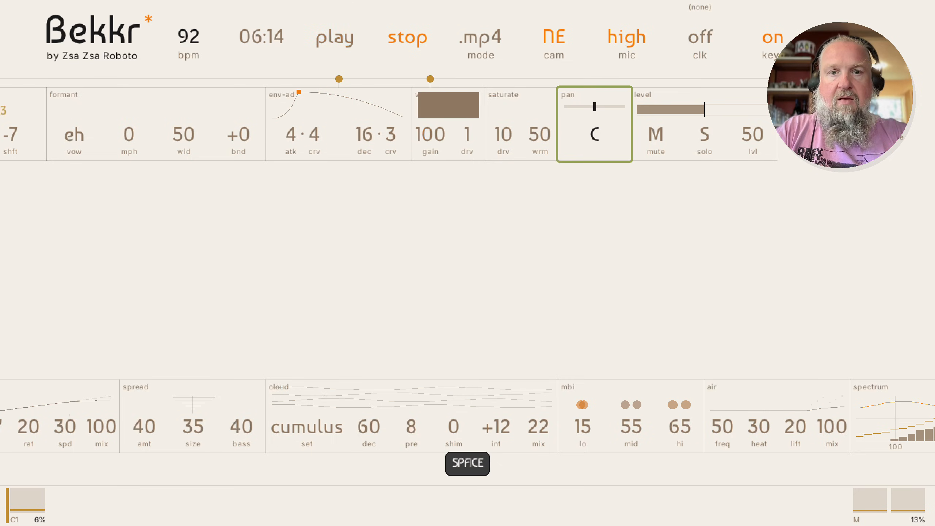
Delete the pan and saturate modules, leaving shift, formant, env-ad, vca and level
{"action": "key", "text": "space"}
{"action": "key", "text": "space"}
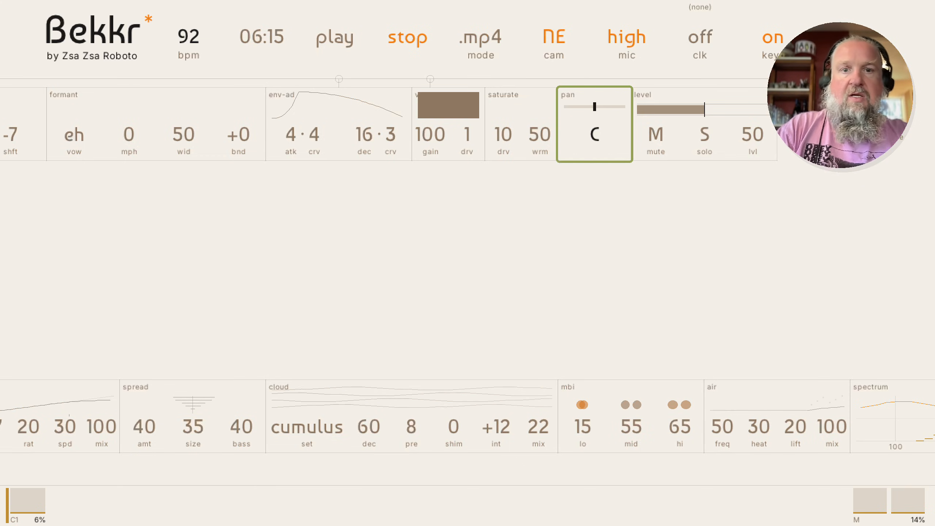
{"action": "key", "text": "BackSpace"}
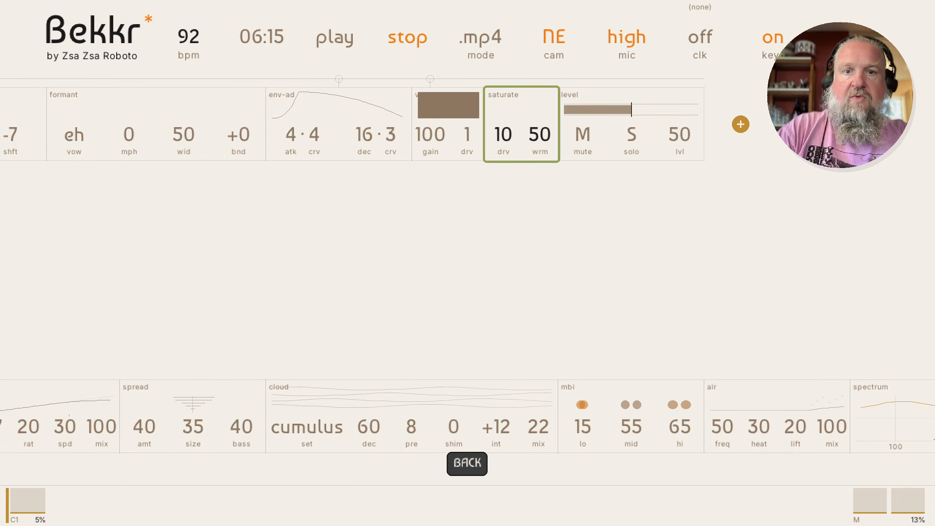
{"action": "key", "text": "BackSpace"}
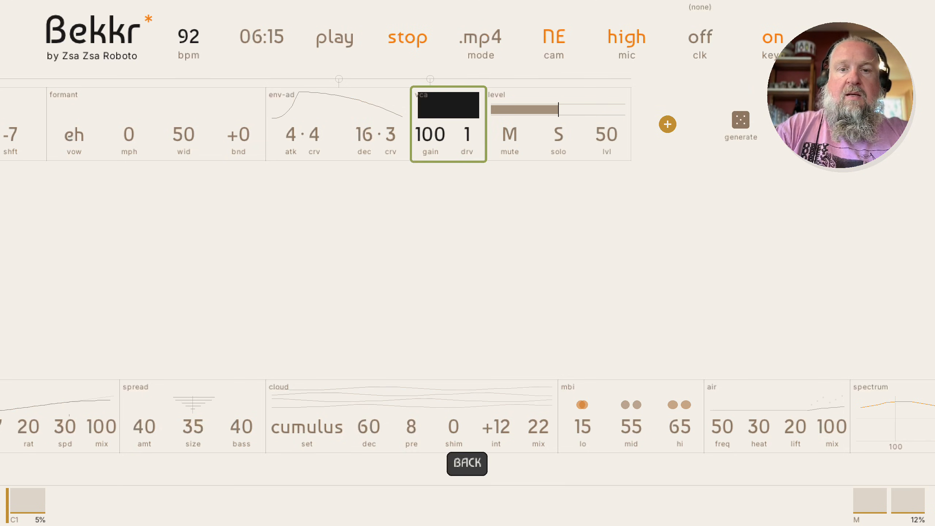
{"action": "key", "text": "Right"}
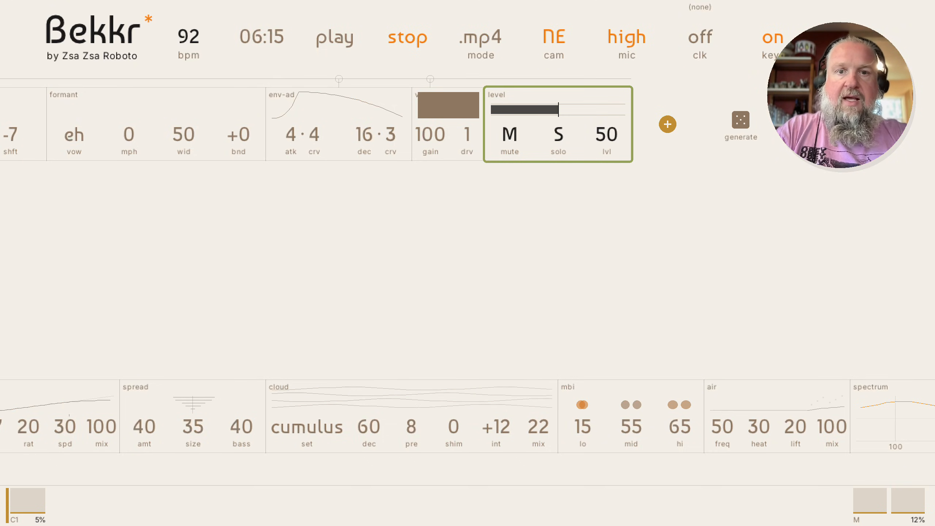
{"action": "key", "text": "Left"}
{"action": "key", "text": "Left"}
{"action": "key", "text": "Left"}
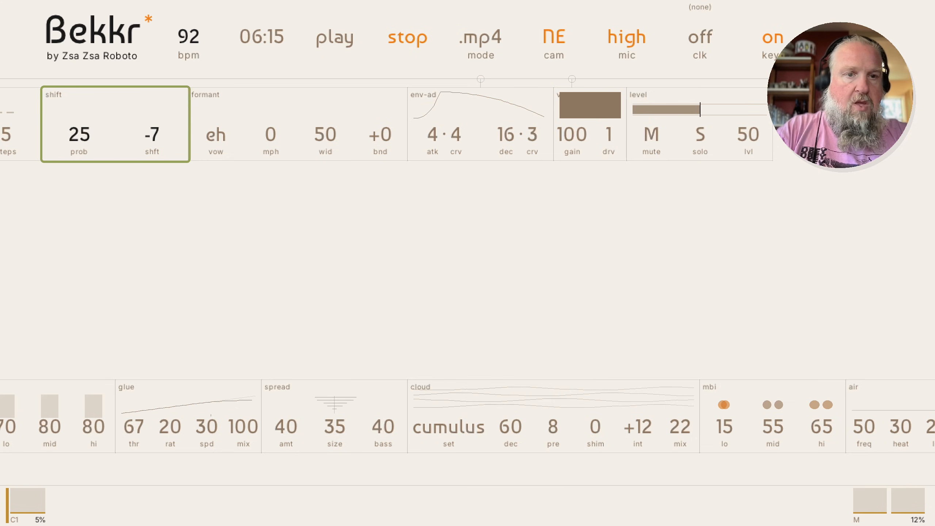
{"action": "key", "text": "shift+Right"}
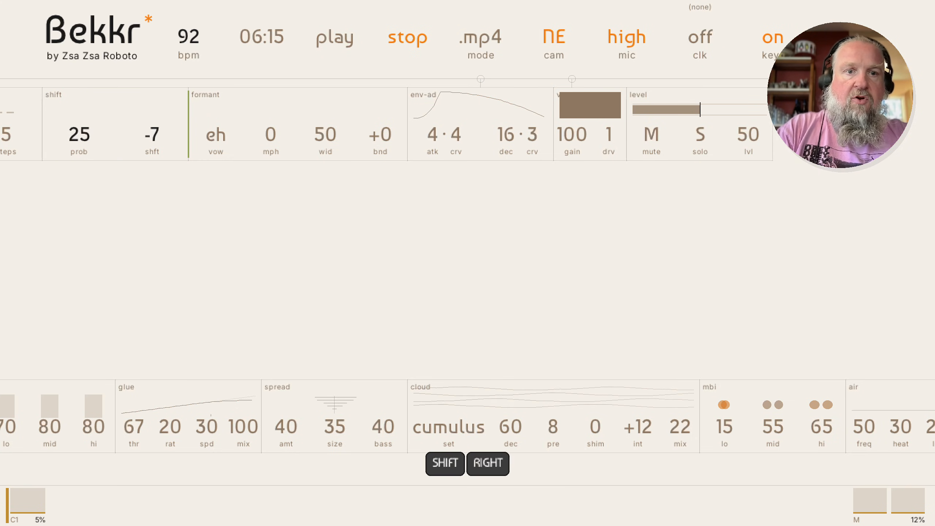
{"action": "key", "text": "Return"}
{"action": "key", "text": "Right"}
{"action": "key", "text": "Right"}
{"action": "key", "text": "Right"}
{"action": "key", "text": "Right"}
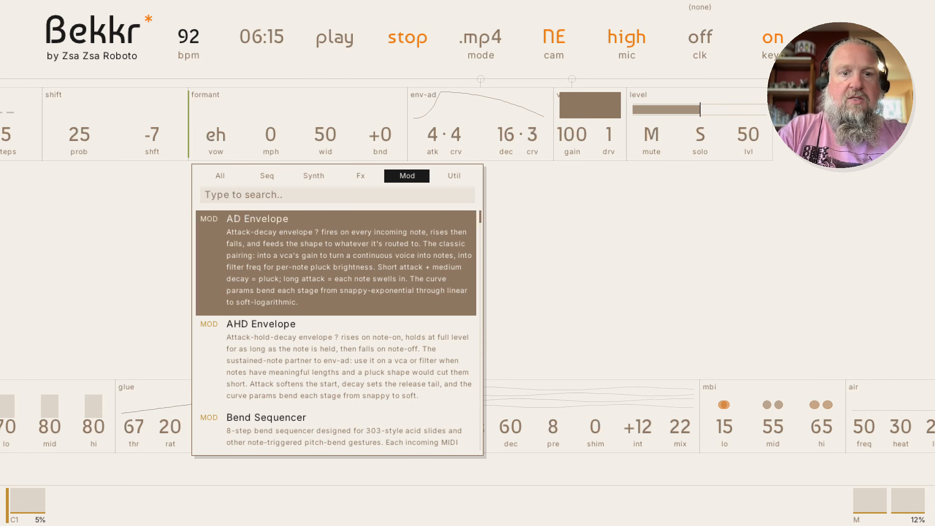
{"action": "key", "text": "Down"}
{"action": "key", "text": "Down"}
{"action": "key", "text": "Up"}
{"action": "key", "text": "Up"}
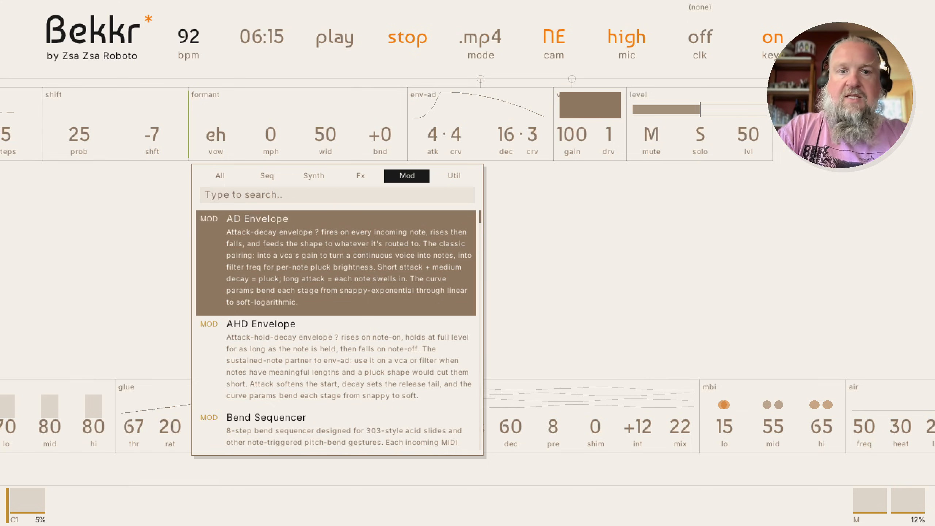
{"action": "key", "text": "Down"}
{"action": "key", "text": "Down"}
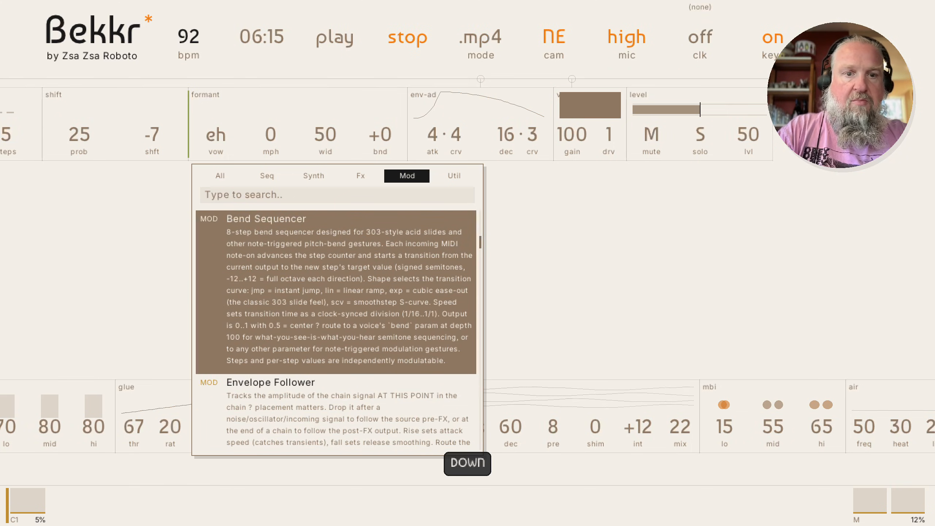
{"action": "key", "text": "Down"}
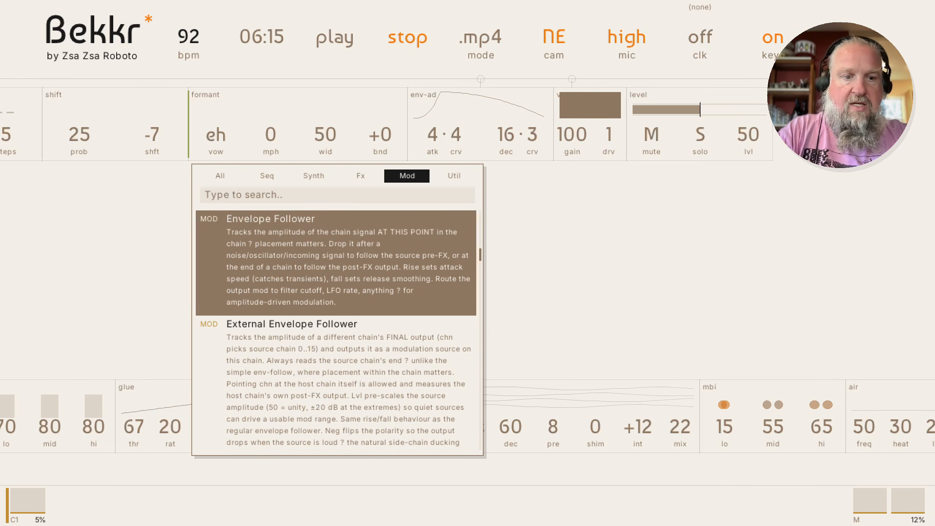
{"action": "key", "text": "Escape"}
{"action": "key", "text": "Right"}
{"action": "key", "text": "Right"}
{"action": "key", "text": "Right"}
{"action": "key", "text": "Right"}
{"action": "key", "text": "Right"}
{"action": "key", "text": "Right"}
{"action": "key", "text": "Left"}
{"action": "key", "text": "Left"}
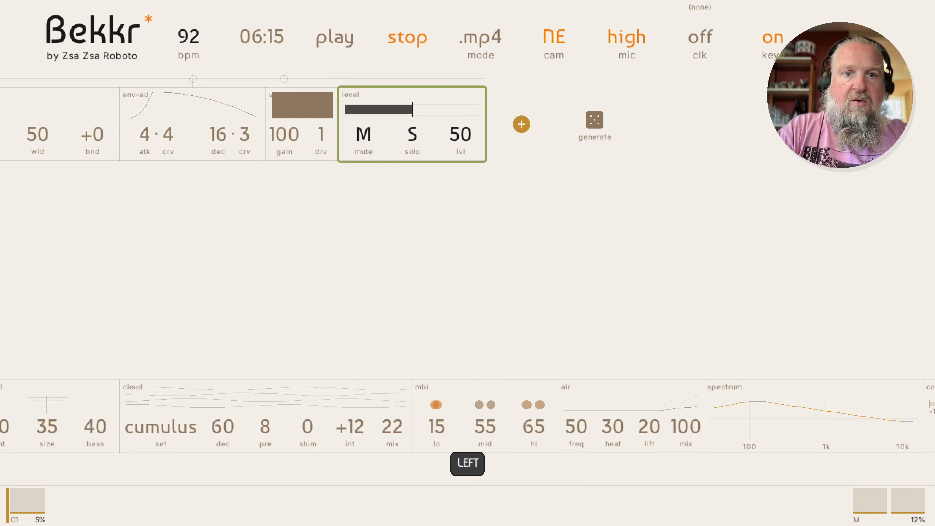
Insert an Envelope Follower (rise 5, fall 30) before level and start playback
{"action": "key", "text": "shift+Left"}
{"action": "key", "text": "Return"}
{"action": "type", "text": "en"}
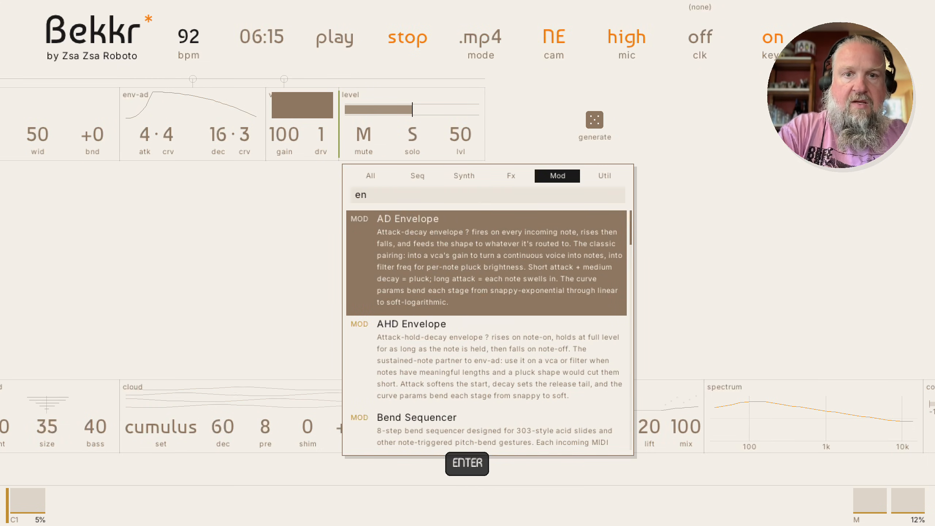
{"action": "key", "text": "Down"}
{"action": "key", "text": "Down"}
{"action": "key", "text": "Down"}
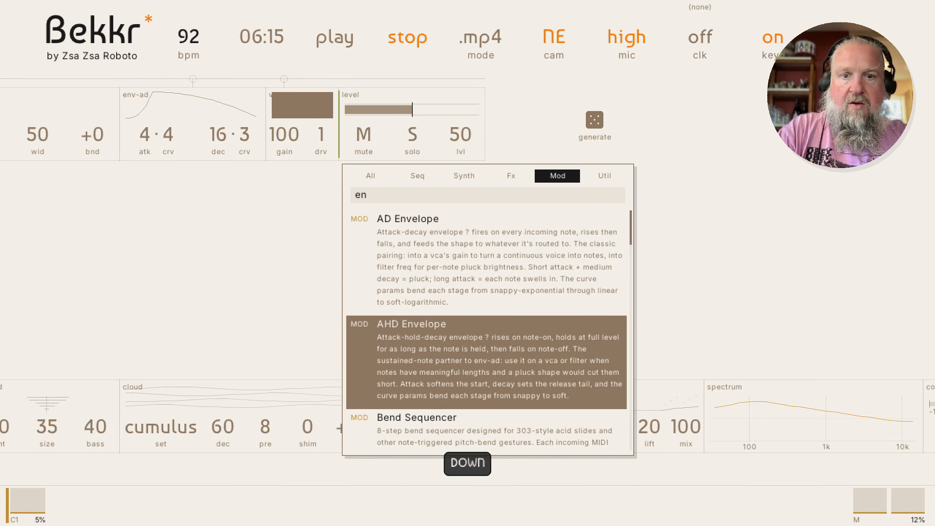
{"action": "key", "text": "Return"}
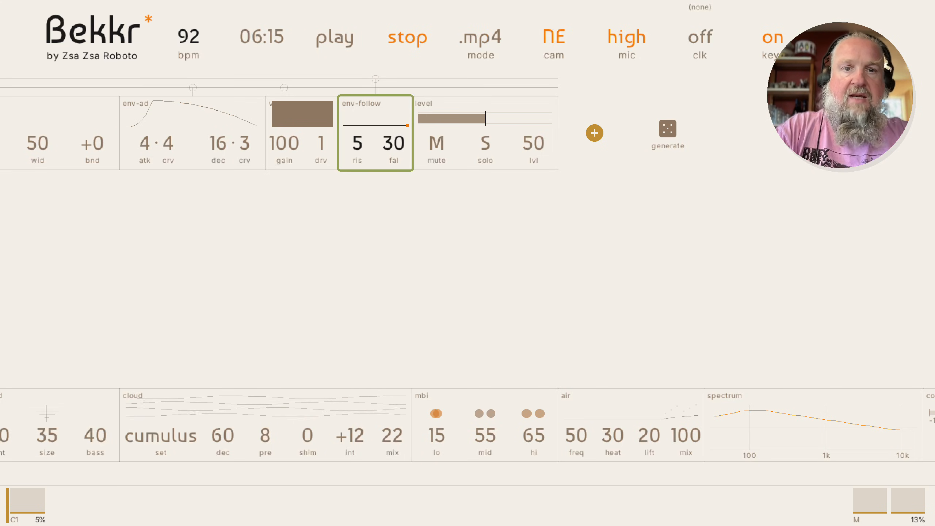
{"action": "key", "text": "space"}
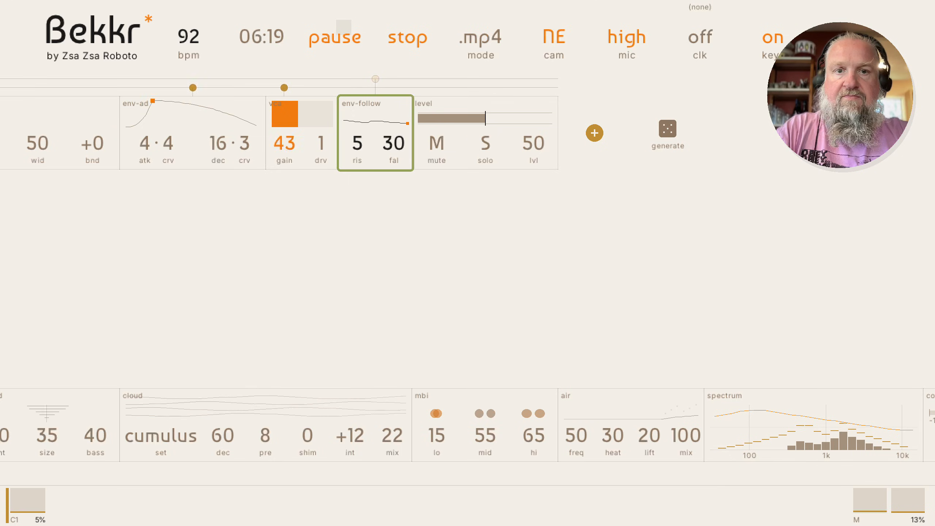
Add modulation to the formant vowel parameter and play it back
{"action": "key", "text": "space"}
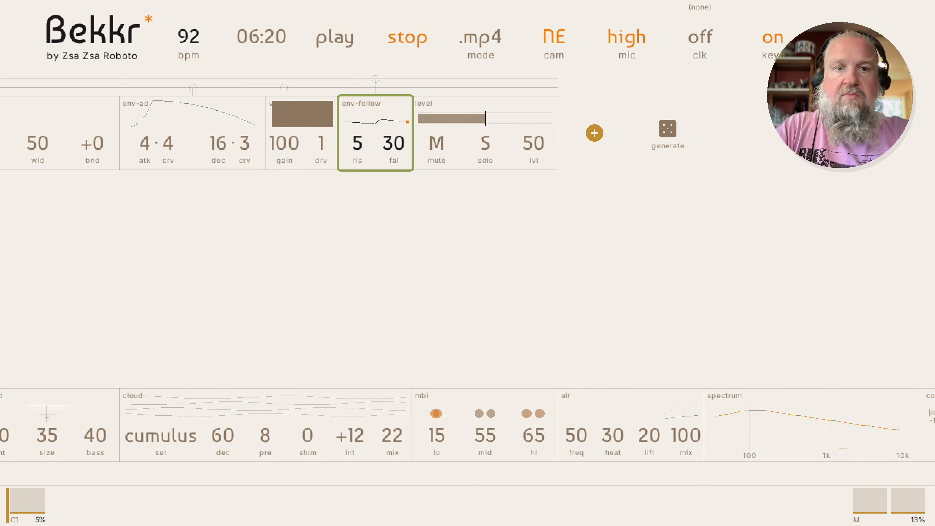
{"action": "key", "text": "Left"}
{"action": "key", "text": "Left"}
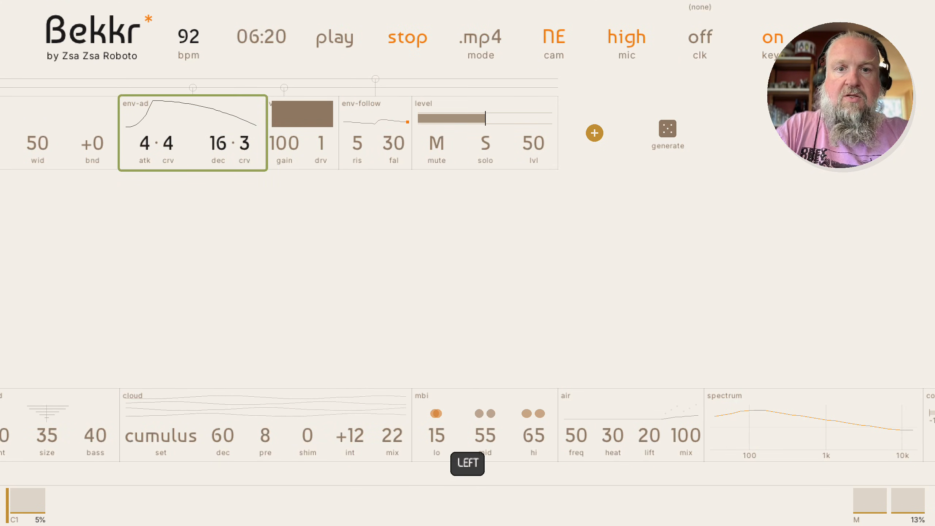
{"action": "key", "text": "Right"}
{"action": "key", "text": "Right"}
{"action": "key", "text": "Left"}
{"action": "key", "text": "Left"}
{"action": "key", "text": "Left"}
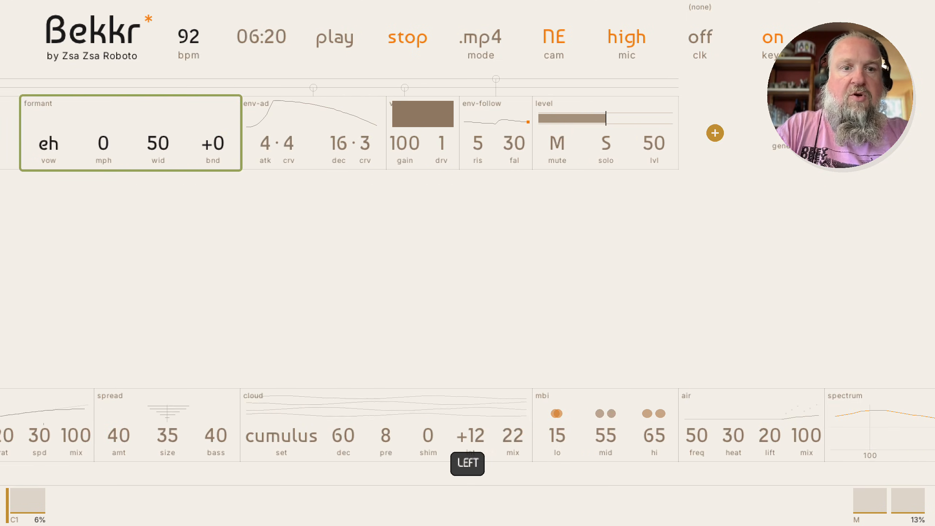
{"action": "key", "text": "Left"}
{"action": "key", "text": "Right"}
{"action": "key", "text": "Return"}
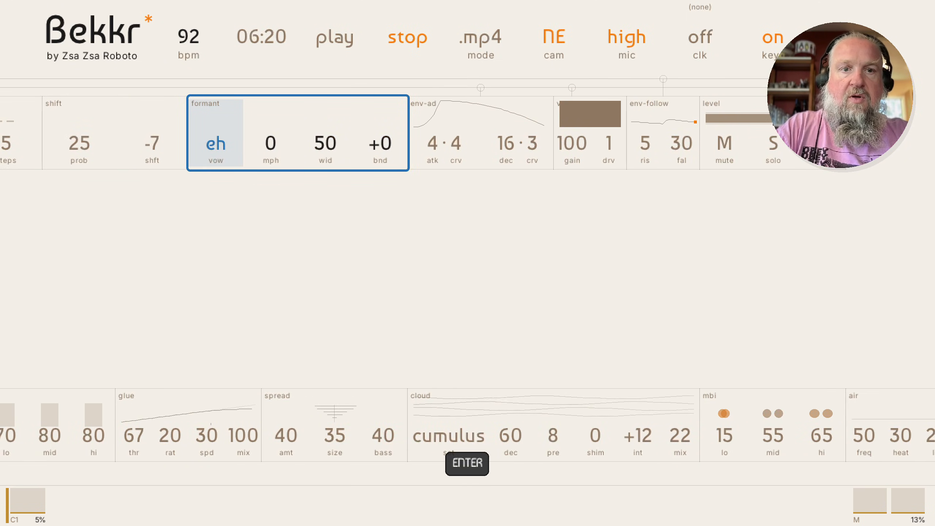
{"action": "key", "text": "shift+Up"}
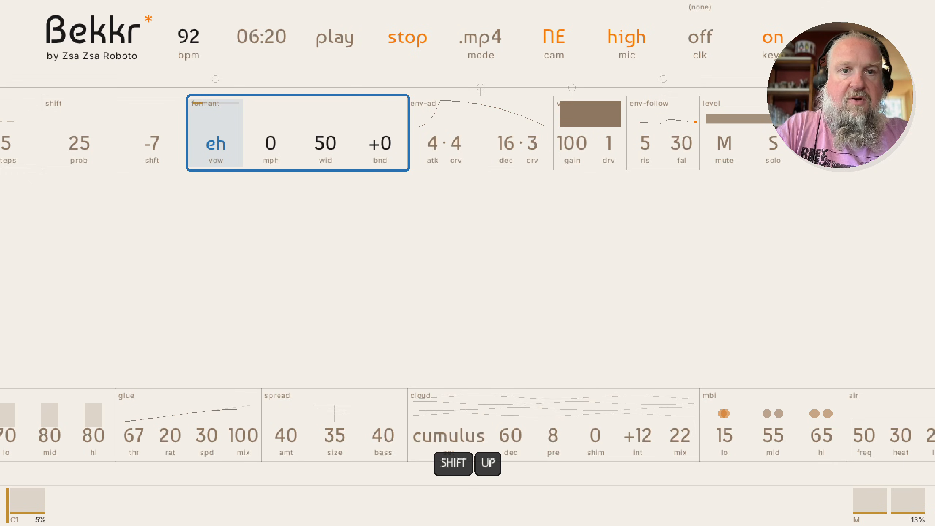
{"action": "key", "text": "shift+Right"}
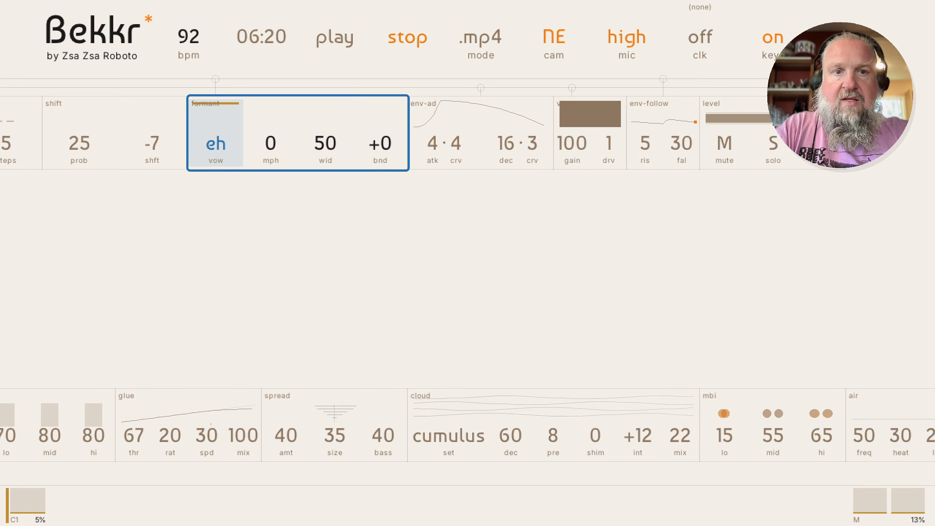
{"action": "key", "text": "Escape"}
{"action": "key", "text": "space"}
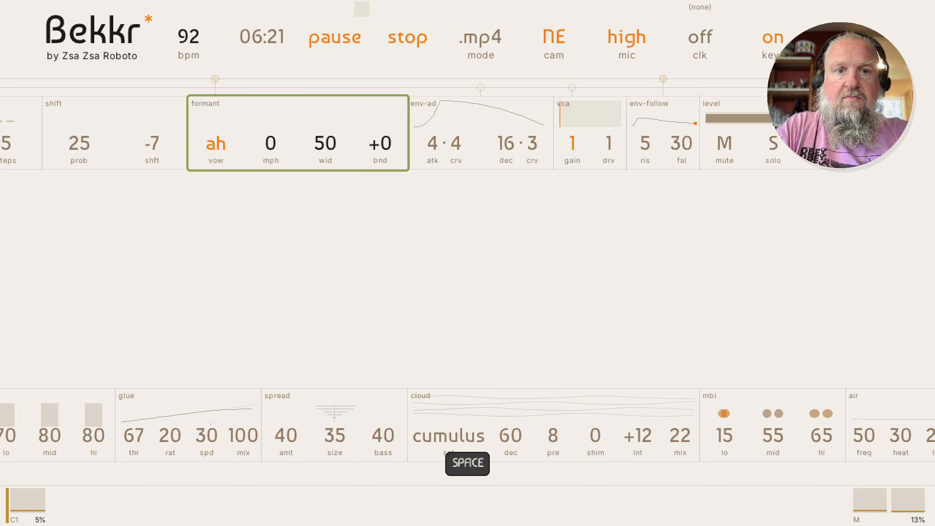
Lower the env-follow fall time from 30 to 21 and stop playback
{"action": "key", "text": "Right"}
{"action": "key", "text": "Right"}
{"action": "key", "text": "Right"}
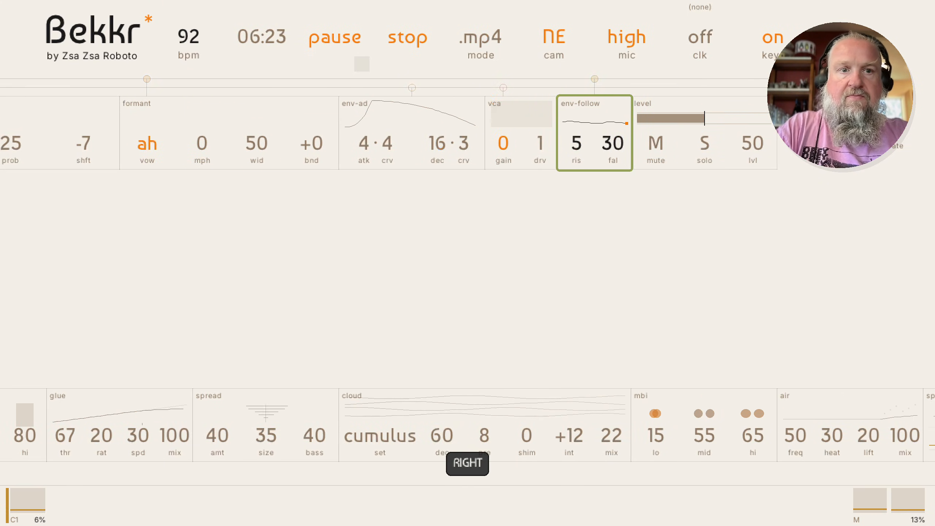
{"action": "key", "text": "Return"}
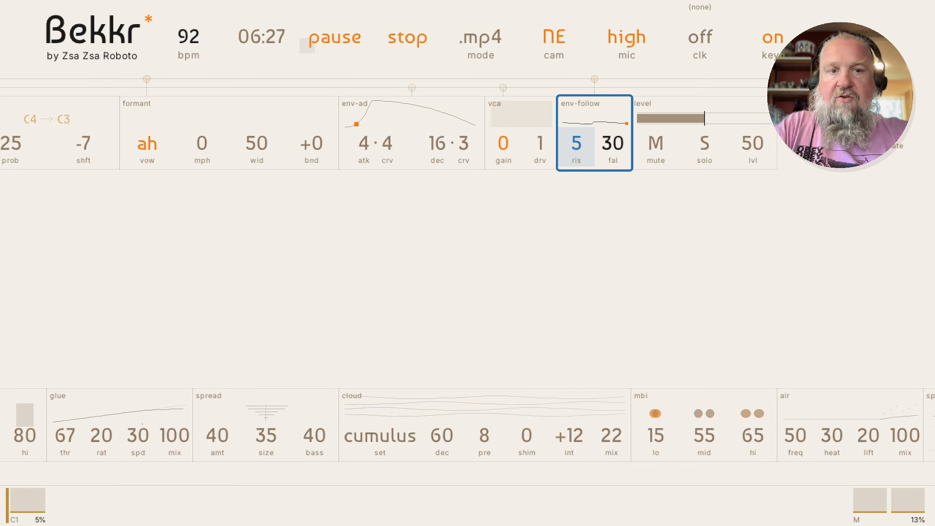
{"action": "key", "text": "Right"}
{"action": "key", "text": "Down"}
{"action": "key", "text": "Down"}
{"action": "key", "text": "Down"}
{"action": "key", "text": "Down"}
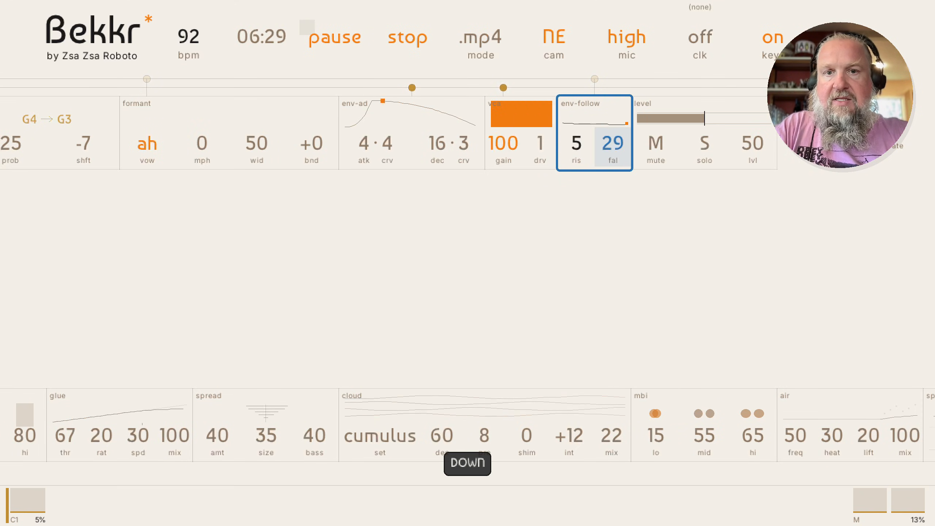
{"action": "key", "text": "Down"}
{"action": "key", "text": "Down"}
{"action": "key", "text": "Down"}
{"action": "key", "text": "Down"}
{"action": "key", "text": "Down"}
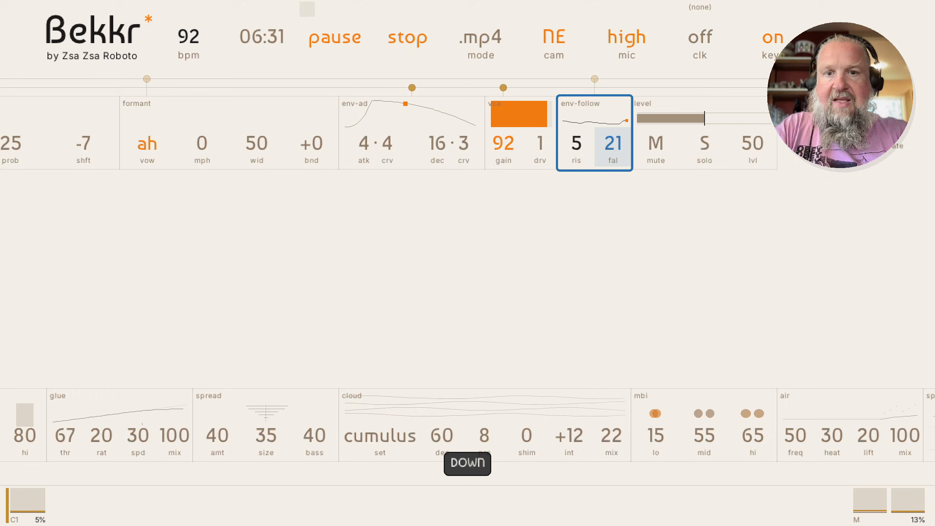
{"action": "key", "text": "Escape"}
{"action": "key", "text": "space"}
{"action": "key", "text": "space"}
{"action": "key", "text": "space"}
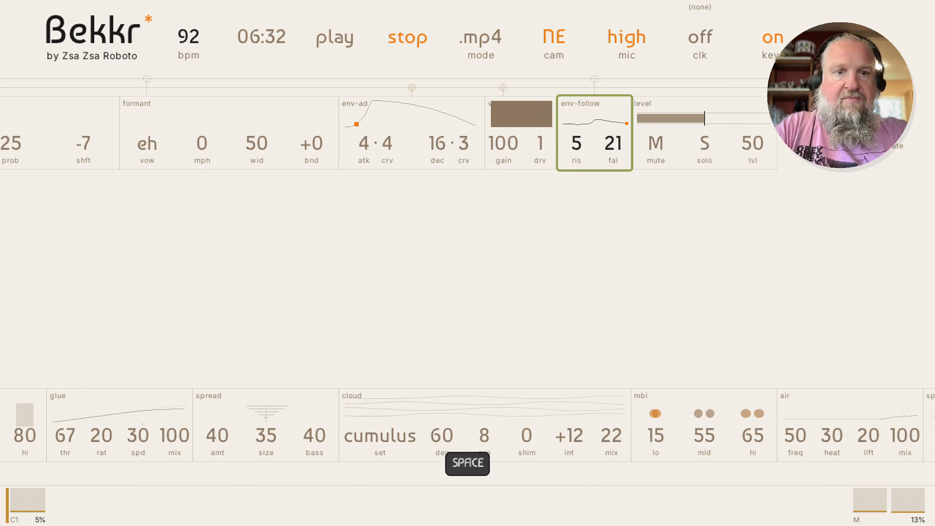
{"action": "key", "text": "Left"}
{"action": "key", "text": "Left"}
{"action": "key", "text": "Left"}
{"action": "key", "text": "Left"}
{"action": "key", "text": "Right"}
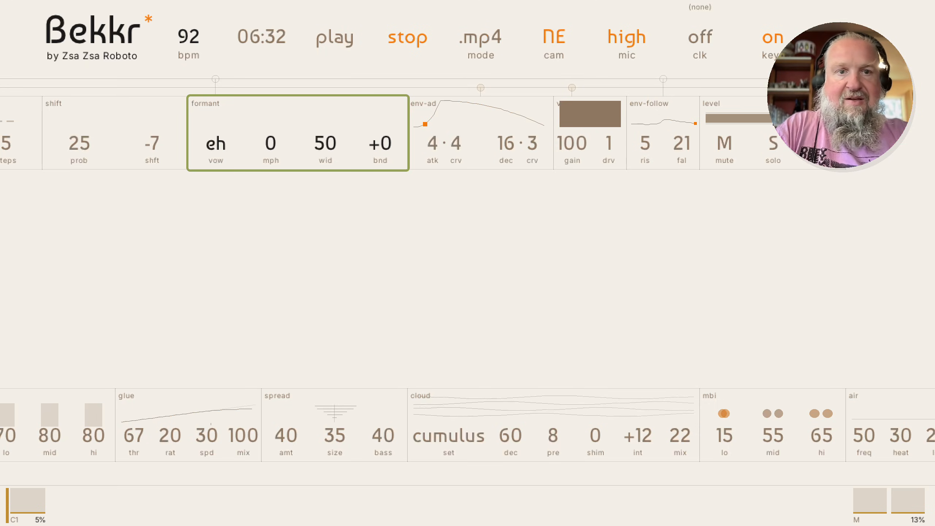
Insert a Distort module from the Fx category before env-follow via 'dis'
{"action": "key", "text": "Right"}
{"action": "key", "text": "Right"}
{"action": "key", "text": "Right"}
{"action": "key", "text": "Right"}
{"action": "key", "text": "Right"}
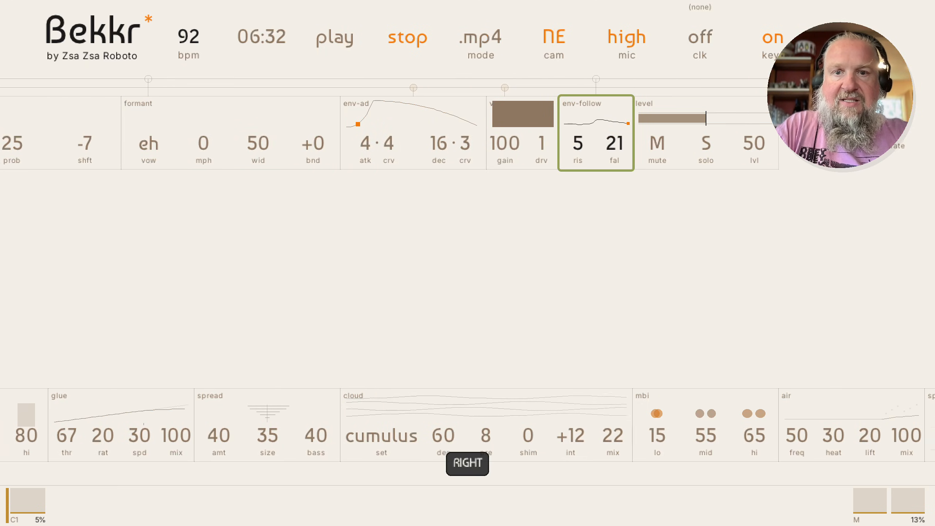
{"action": "key", "text": "Left"}
{"action": "key", "text": "Left"}
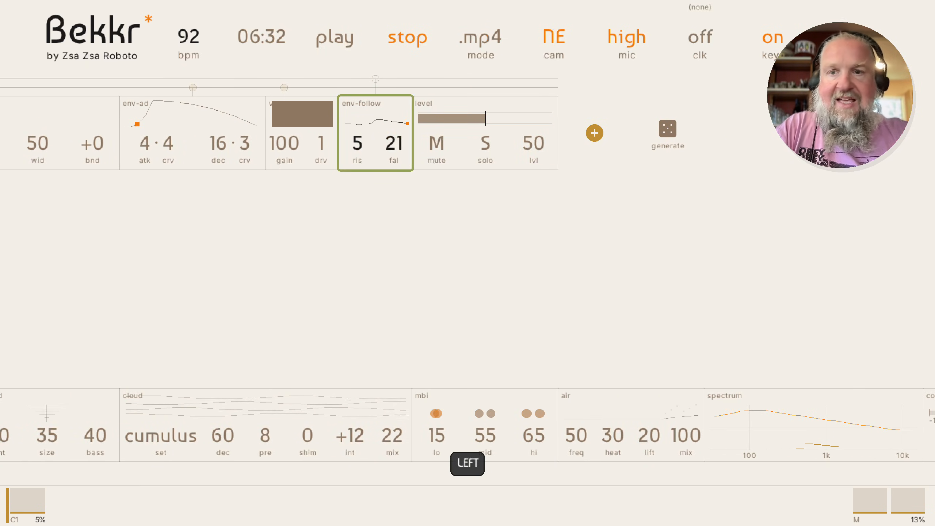
{"action": "key", "text": "shift+Left"}
{"action": "key", "text": "Return"}
{"action": "type", "text": "dis"}
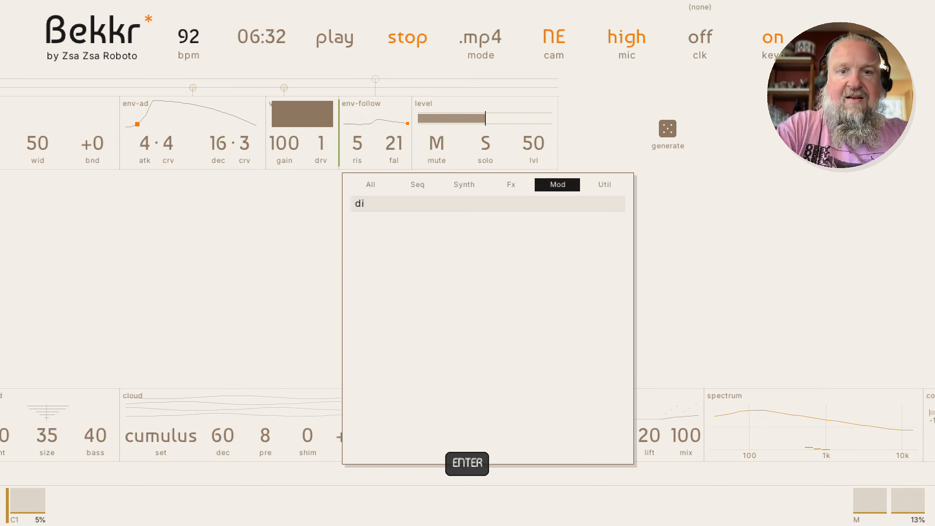
{"action": "key", "text": "Left"}
{"action": "key", "text": "Left"}
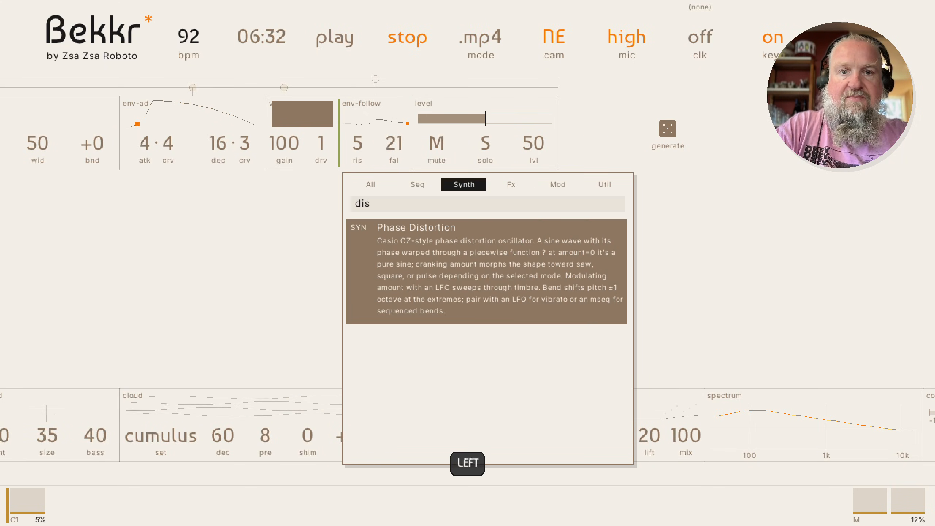
{"action": "key", "text": "Right"}
{"action": "key", "text": "Return"}
Assign modulation to the distortion drive (20) and restart playback
{"action": "key", "text": "Right"}
{"action": "key", "text": "Right"}
{"action": "key", "text": "Left"}
{"action": "key", "text": "Left"}
{"action": "key", "text": "Return"}
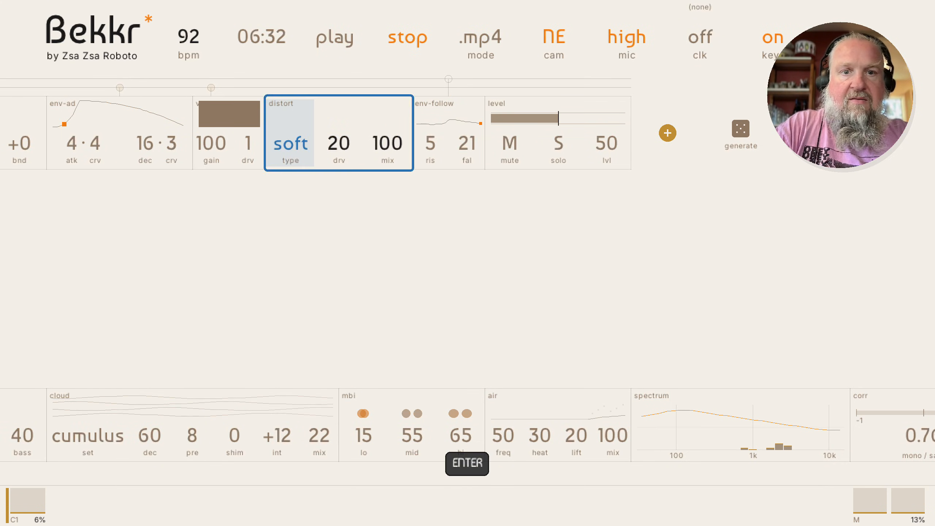
{"action": "key", "text": "Right"}
{"action": "key", "text": "Right"}
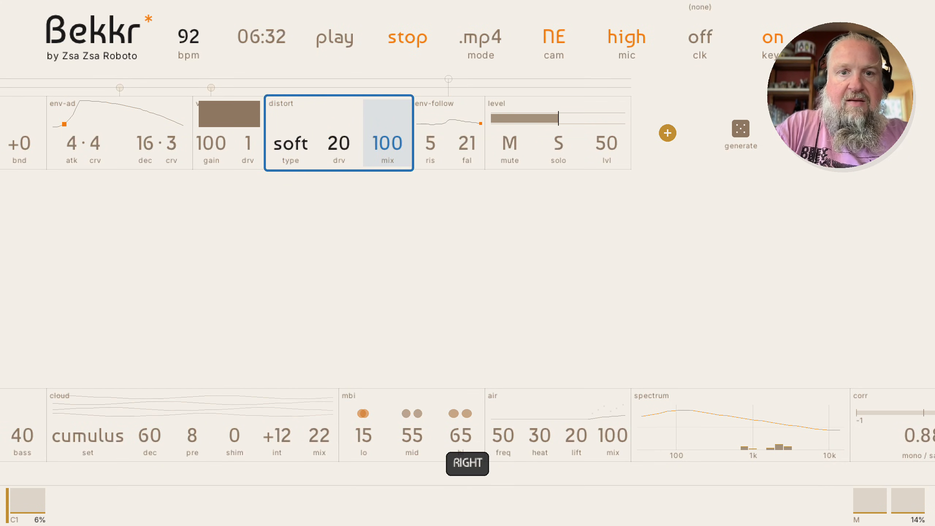
{"action": "key", "text": "Left"}
{"action": "key", "text": "shift+Up"}
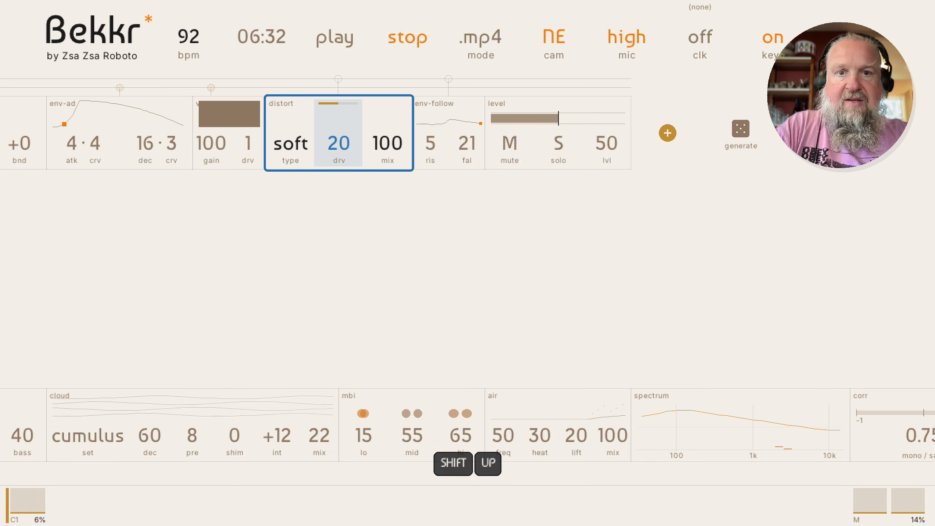
{"action": "key", "text": "space"}
{"action": "key", "text": "Escape"}
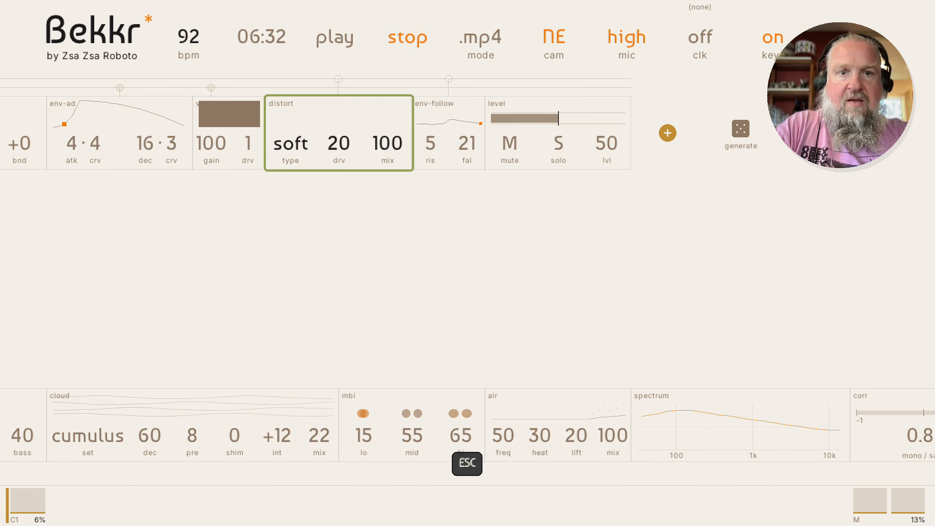
{"action": "key", "text": "space"}
{"action": "key", "text": "space"}
{"action": "key", "text": "space"}
{"action": "key", "text": "space"}
{"action": "key", "text": "space"}
{"action": "key", "text": "space"}
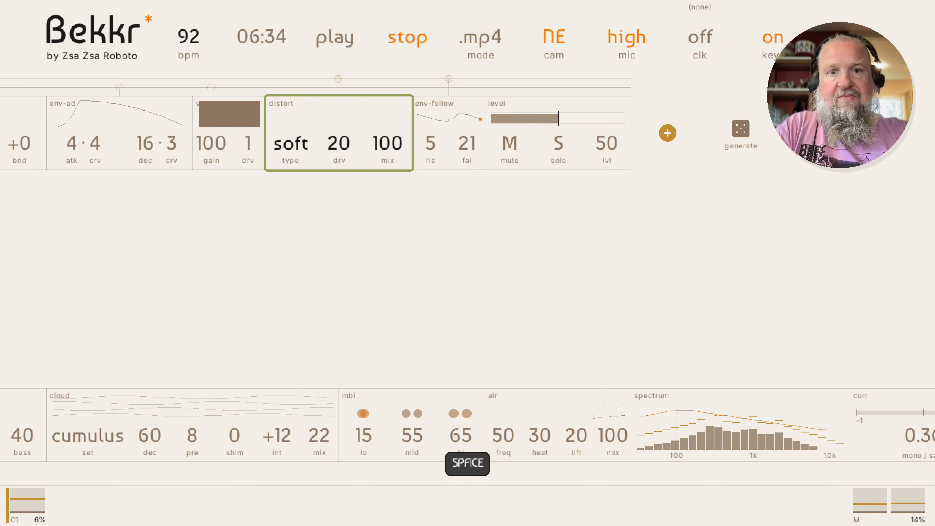
Reduce the distort module's mix from 100 down to 24
{"action": "key", "text": "Return"}
{"action": "key", "text": "Right"}
{"action": "key", "text": "Down"}
{"action": "key", "text": "Down"}
{"action": "key", "text": "Down"}
{"action": "key", "text": "Down"}
{"action": "key", "text": "Down"}
{"action": "key", "text": "Down"}
{"action": "key", "text": "Down"}
{"action": "key", "text": "Down"}
{"action": "key", "text": "Down"}
{"action": "key", "text": "Down"}
{"action": "key", "text": "Down"}
{"action": "key", "text": "Down"}
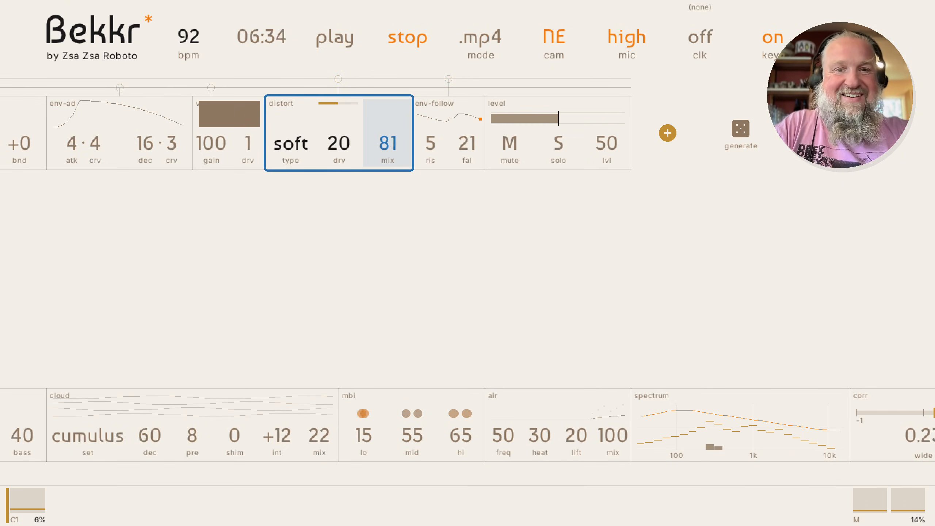
{"action": "key", "text": "Down"}
{"action": "key", "text": "Down"}
{"action": "key", "text": "Down"}
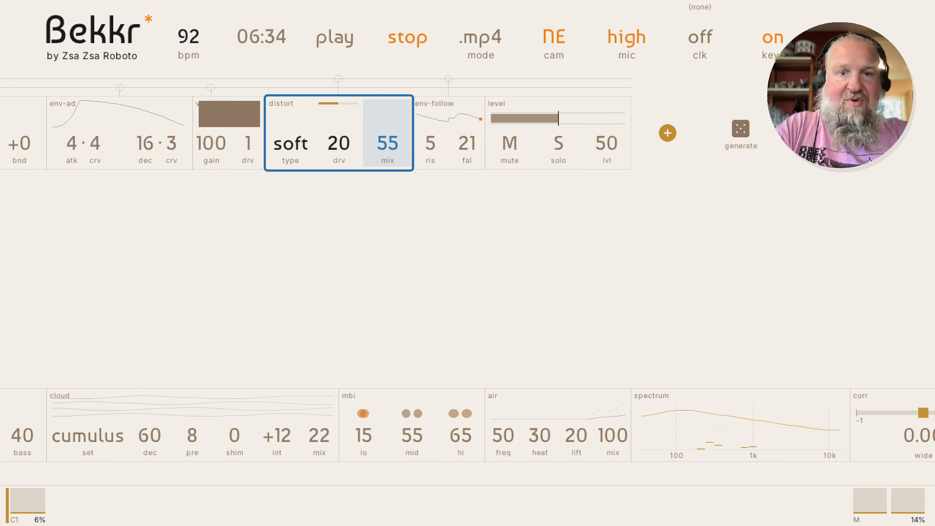
{"action": "key", "text": "Down"}
{"action": "key", "text": "Down"}
{"action": "key", "text": "Down"}
{"action": "key", "text": "Down"}
{"action": "key", "text": "Down"}
{"action": "key", "text": "Down"}
{"action": "key", "text": "Down"}
{"action": "key", "text": "Down"}
{"action": "key", "text": "Down"}
{"action": "key", "text": "Down"}
{"action": "key", "text": "Down"}
{"action": "key", "text": "Down"}
{"action": "key", "text": "Down"}
{"action": "key", "text": "Down"}
{"action": "key", "text": "Down"}
{"action": "key", "text": "Down"}
{"action": "key", "text": "Down"}
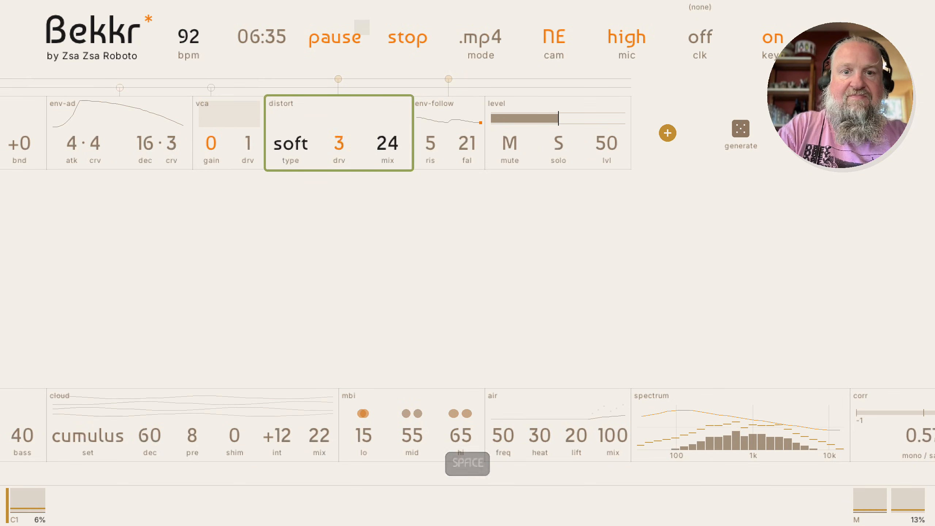
Lower a soft distortion setting, leaving the stage at drive 20 and mix 24
{"action": "key", "text": "Left"}
{"action": "key", "text": "Right"}
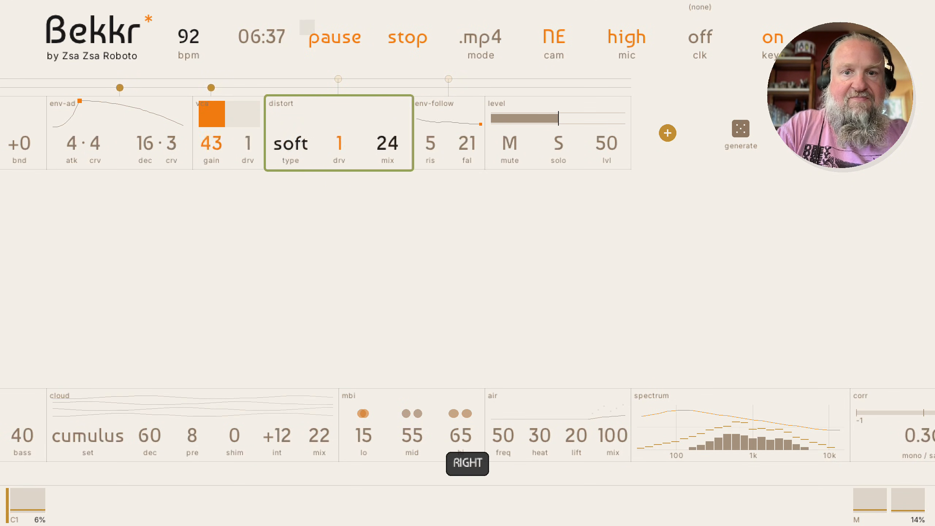
{"action": "key", "text": "Right"}
{"action": "key", "text": "Left"}
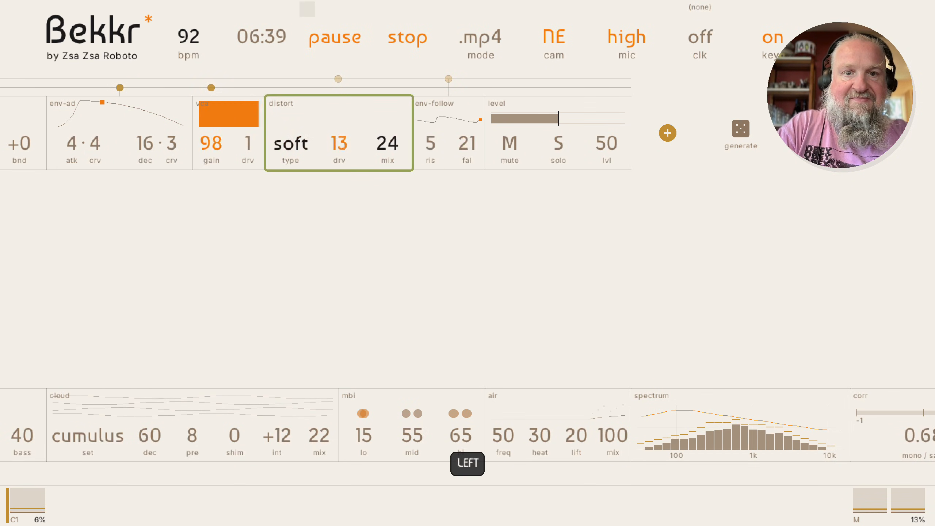
{"action": "key", "text": "Right"}
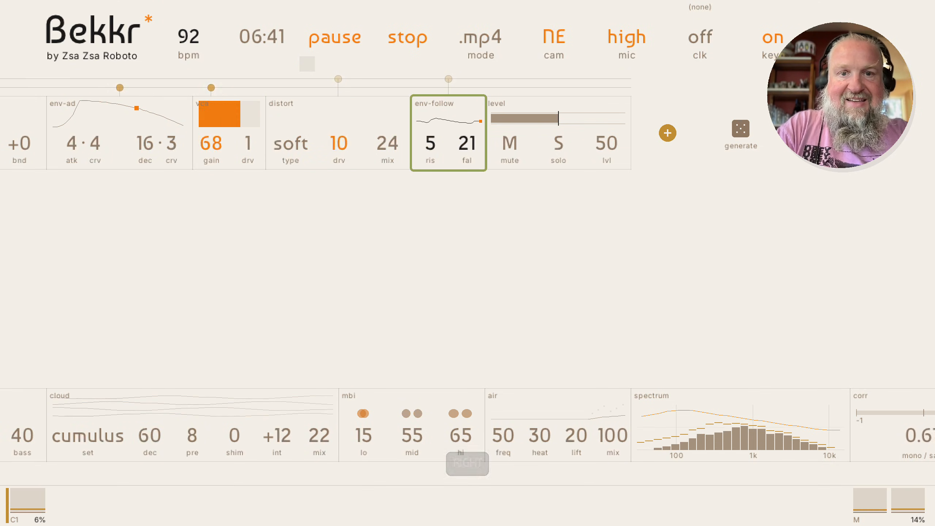
{"action": "key", "text": "Return"}
{"action": "key", "text": "Left"}
{"action": "key", "text": "Return"}
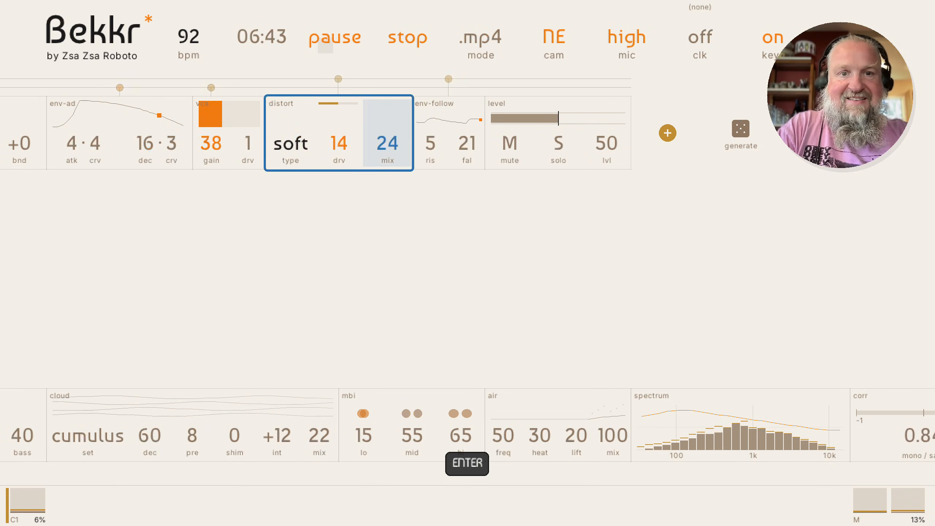
{"action": "key", "text": "shift+Left"}
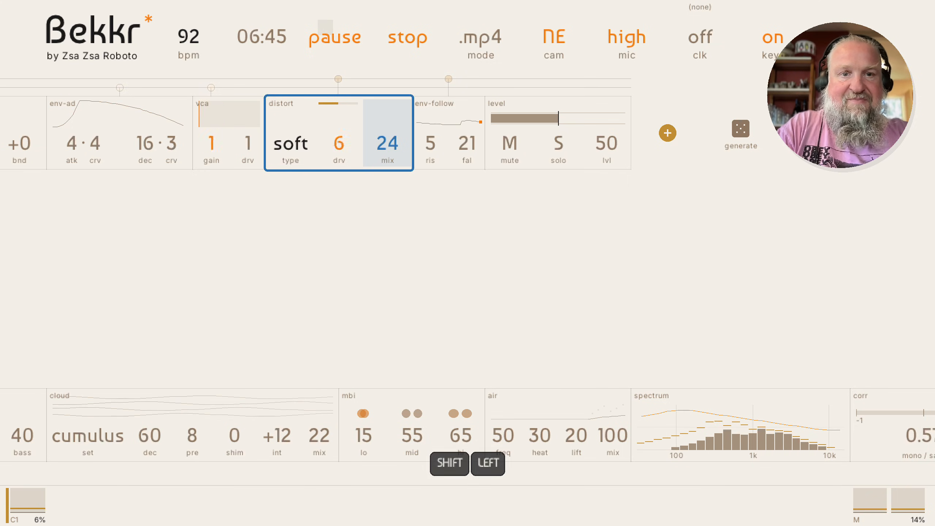
{"action": "key", "text": "Escape"}
Change the formant module's vowel from ah to eh
{"action": "key", "text": "Left"}
{"action": "key", "text": "Left"}
{"action": "key", "text": "Left"}
{"action": "key", "text": "Left"}
{"action": "key", "text": "Right"}
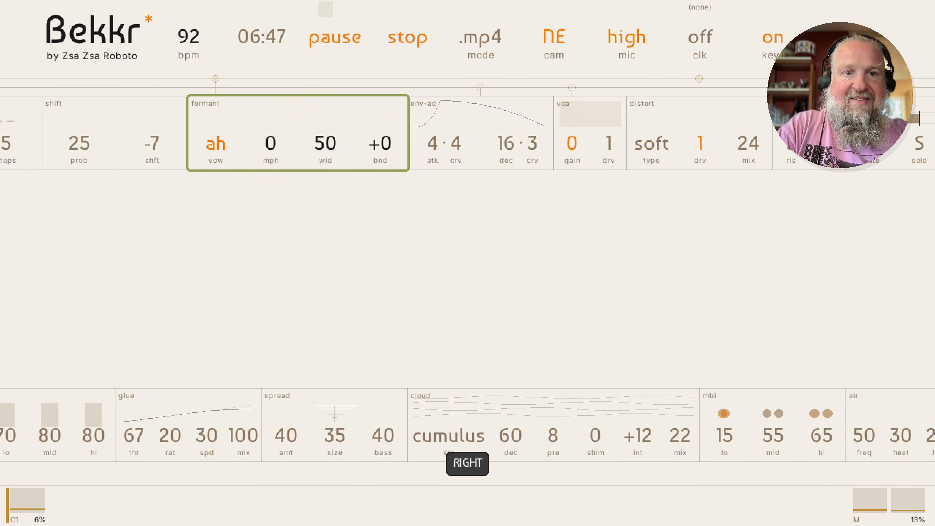
{"action": "key", "text": "Return"}
{"action": "key", "text": "shift+Down"}
{"action": "key", "text": "shift+Down"}
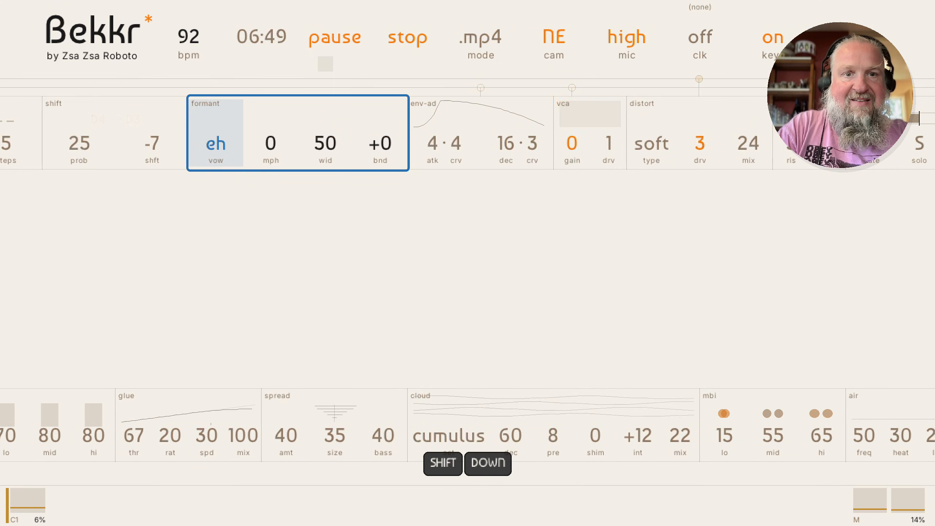
{"action": "key", "text": "Right"}
{"action": "key", "text": "Right"}
{"action": "key", "text": "Right"}
{"action": "key", "text": "Left"}
{"action": "key", "text": "Left"}
{"action": "key", "text": "Left"}
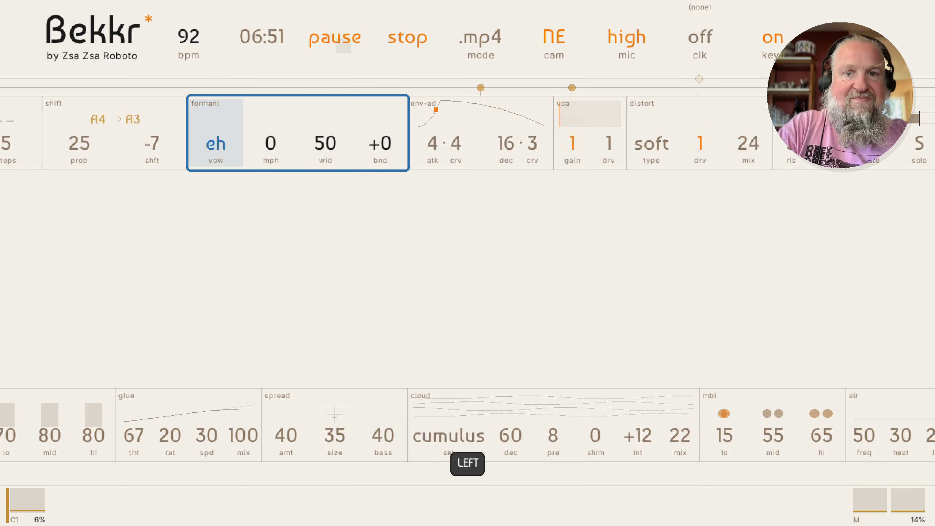
{"action": "key", "text": "Right"}
{"action": "key", "text": "Right"}
{"action": "key", "text": "Right"}
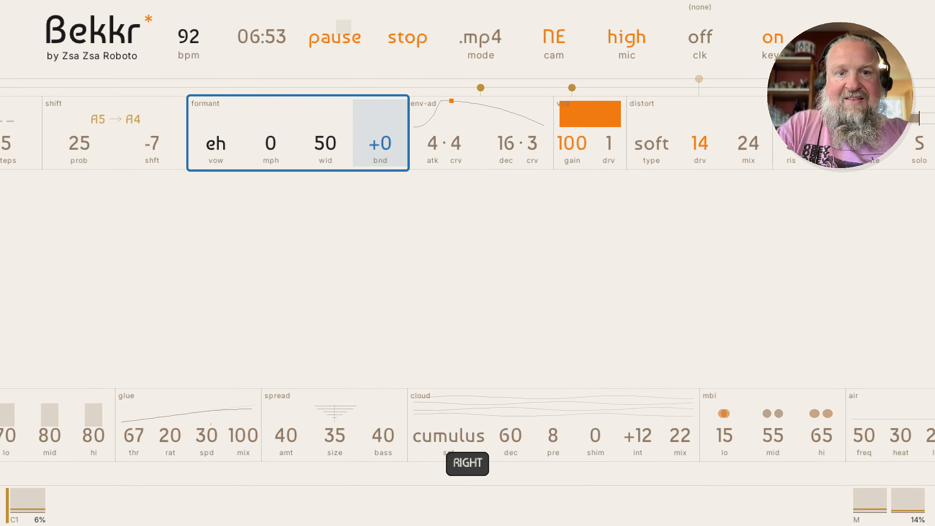
{"action": "key", "text": "Left"}
{"action": "key", "text": "Escape"}
Pause playback at 06:57
{"action": "key", "text": "Right"}
{"action": "key", "text": "Right"}
{"action": "key", "text": "Right"}
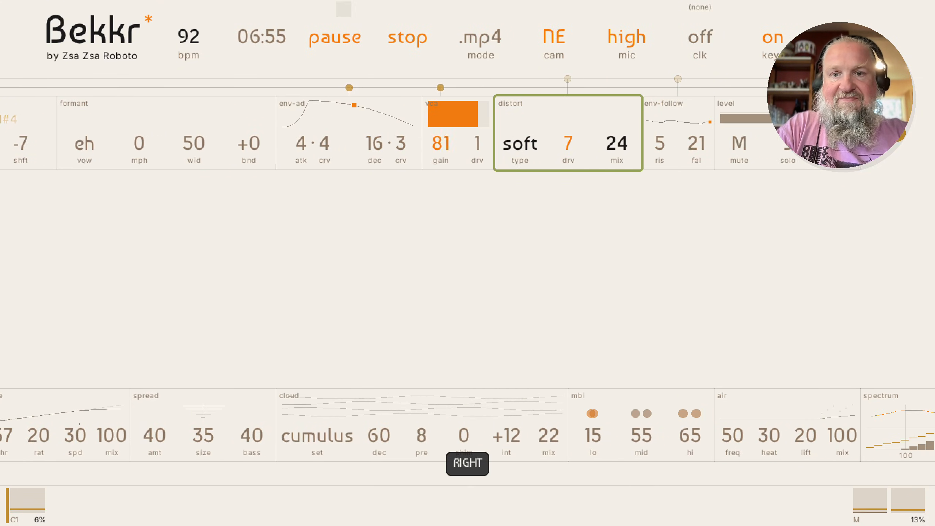
{"action": "key", "text": "space"}
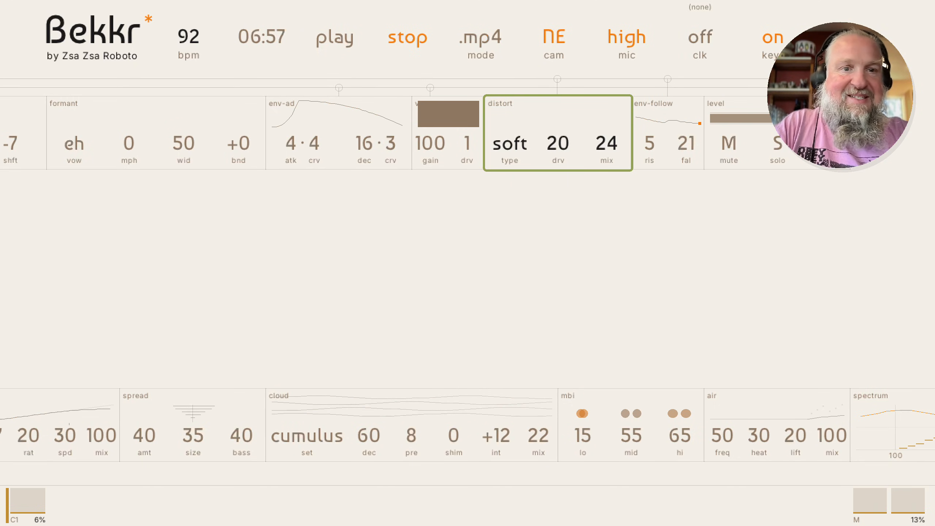
{"action": "key", "text": "Left"}
{"action": "key", "text": "Left"}
{"action": "key", "text": "Left"}
{"action": "key", "text": "Left"}
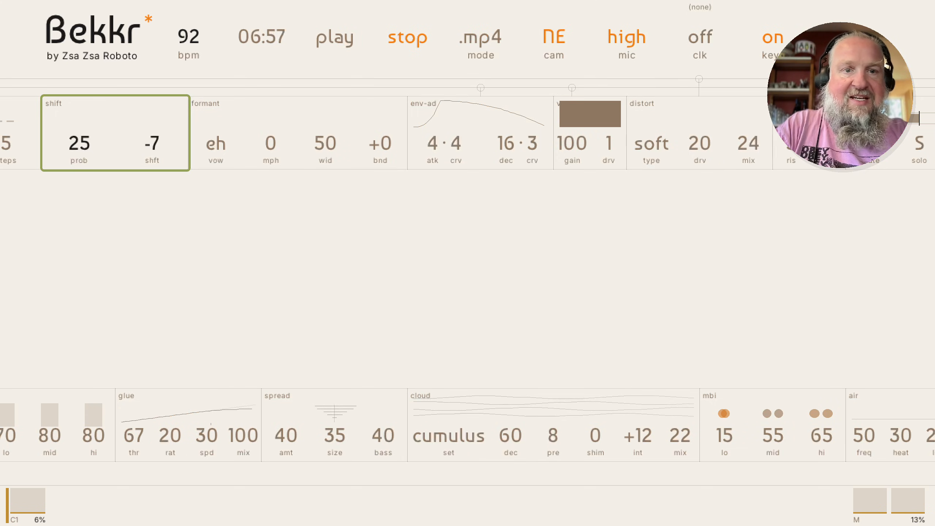
Insert a Tides modulator before formant, searching 'tid'; it defaults to spd 8b, var 30, brk 0
{"action": "key", "text": "Right"}
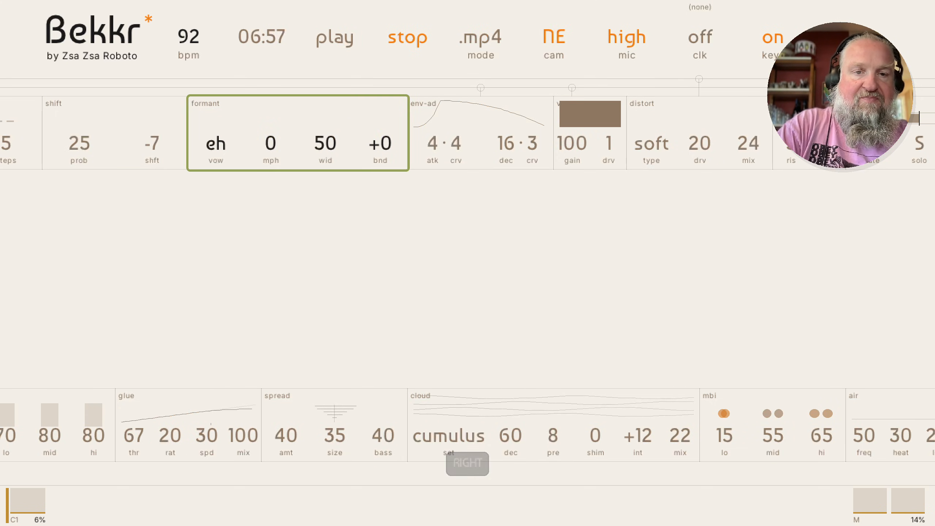
{"action": "key", "text": "shift+Left"}
{"action": "key", "text": "Return"}
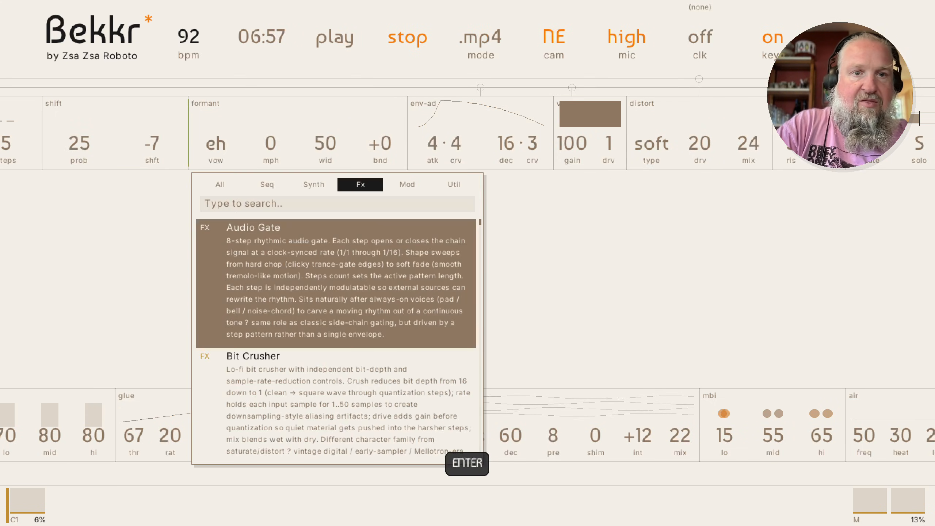
{"action": "key", "text": "Right"}
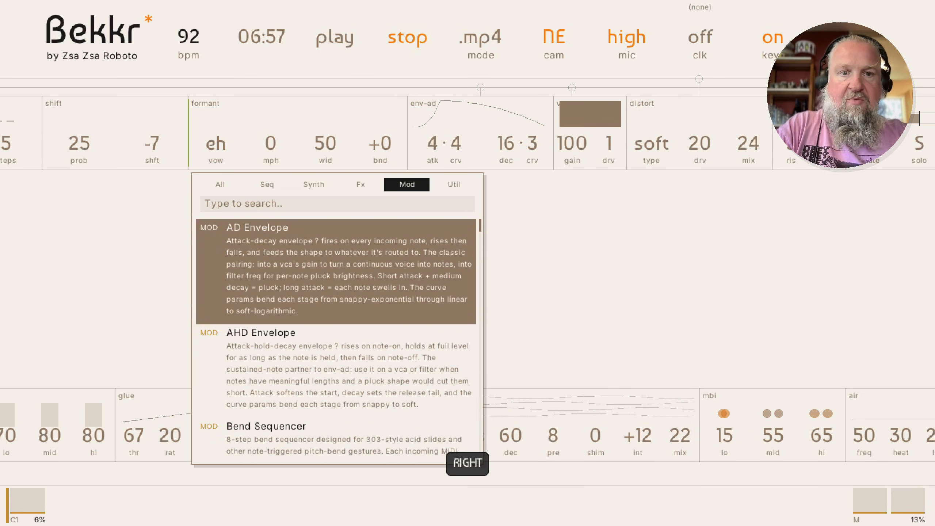
{"action": "key", "text": "Down"}
{"action": "key", "text": "Down"}
{"action": "key", "text": "Down"}
{"action": "key", "text": "Down"}
{"action": "key", "text": "Down"}
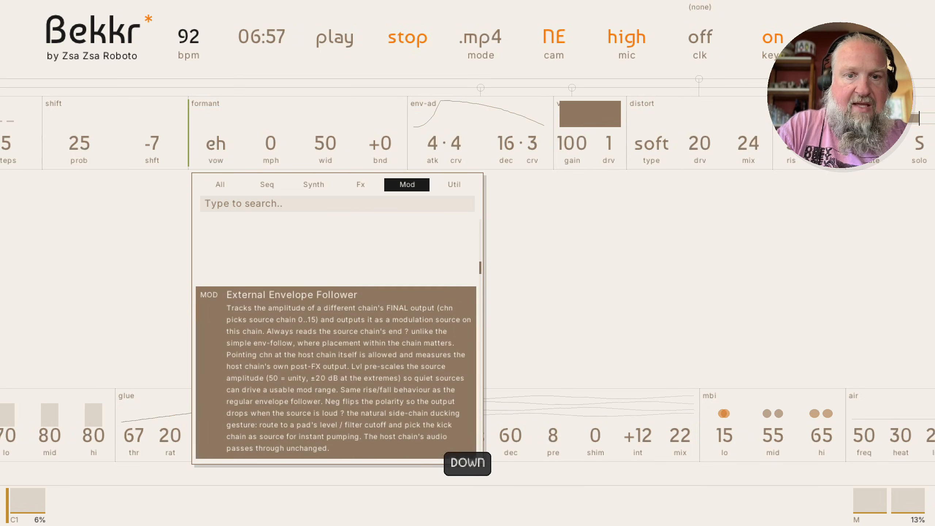
{"action": "key", "text": "Down"}
{"action": "key", "text": "Down"}
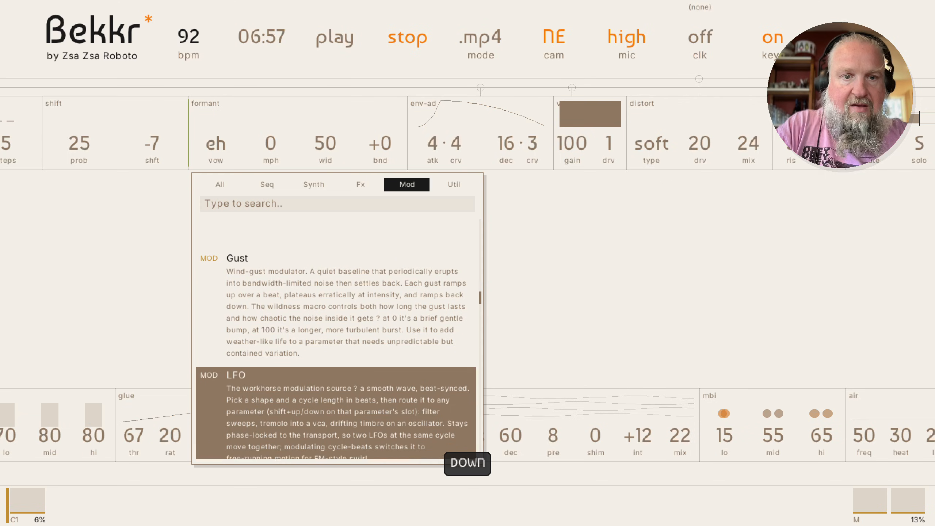
{"action": "key", "text": "Down"}
{"action": "key", "text": "Down"}
{"action": "key", "text": "Down"}
{"action": "key", "text": "Down"}
{"action": "key", "text": "Down"}
{"action": "key", "text": "Down"}
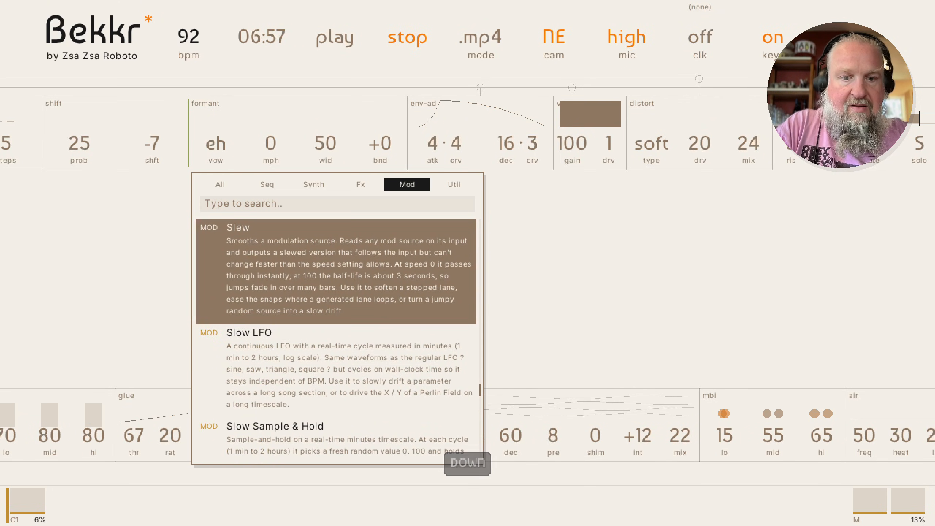
{"action": "type", "text": "tid"}
{"action": "key", "text": "Return"}
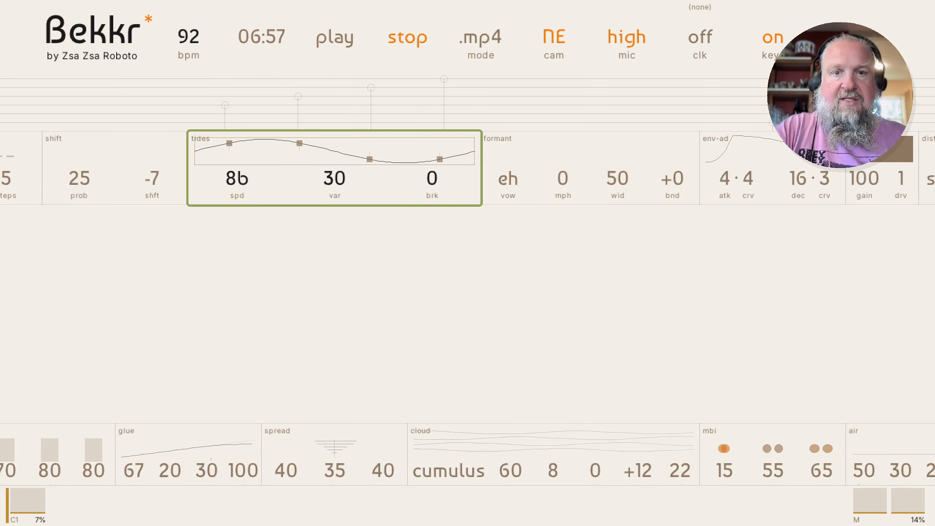
Start playback and route Tides modulation to the formant's vow parameter
{"action": "key", "text": "space"}
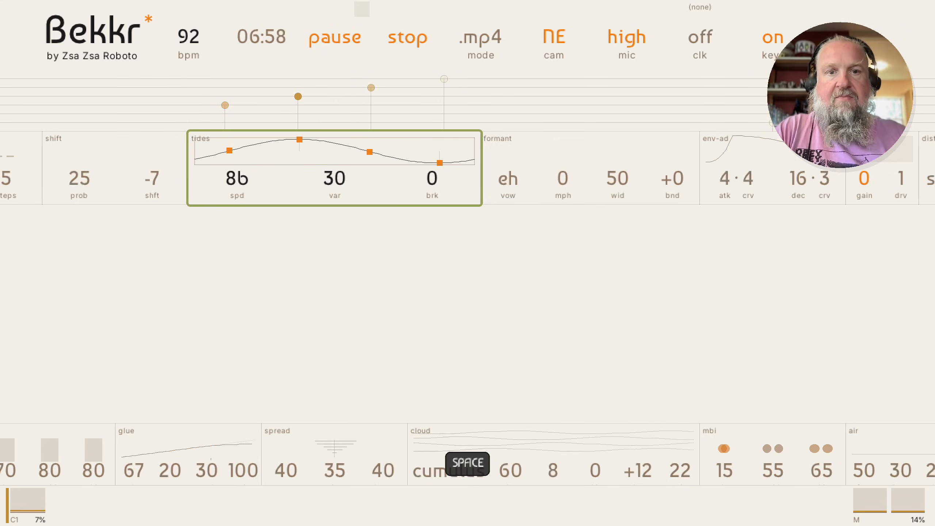
{"action": "key", "text": "Right"}
{"action": "key", "text": "Return"}
{"action": "key", "text": "Left"}
{"action": "key", "text": "Left"}
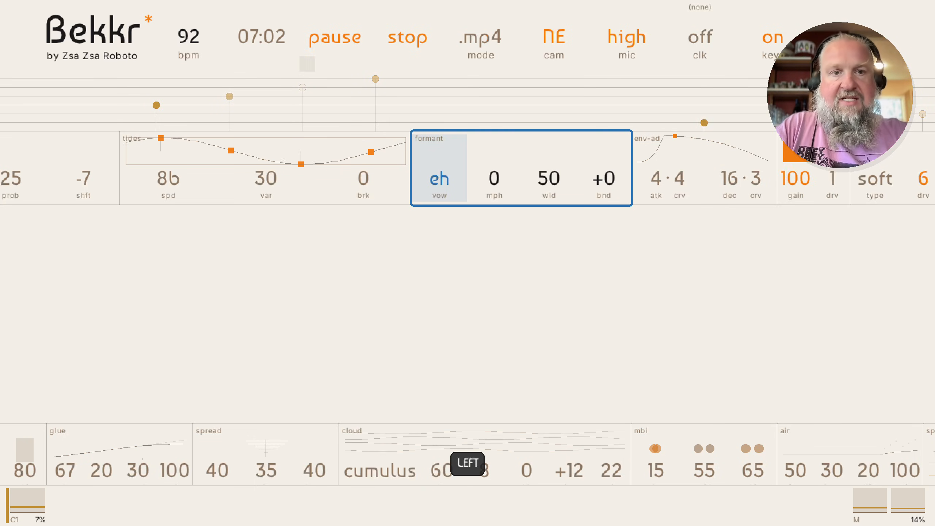
{"action": "key", "text": "shift+Up"}
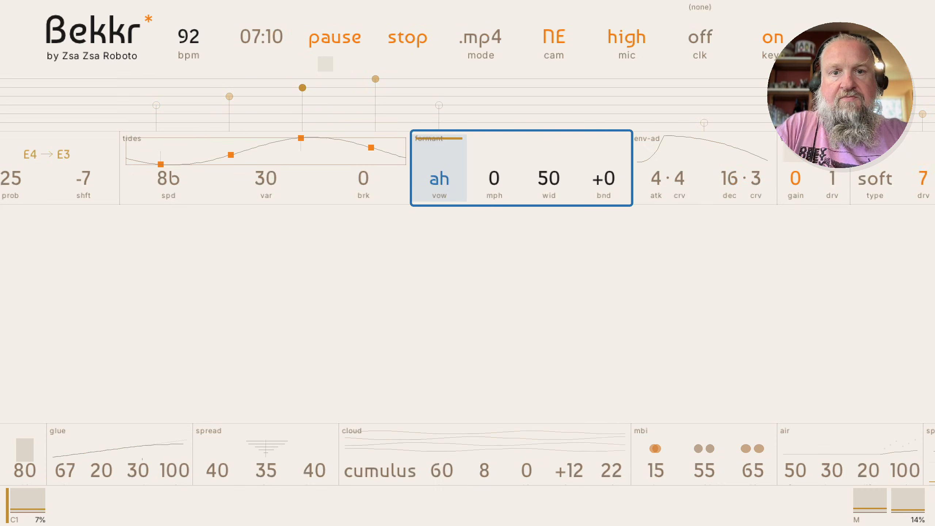
{"action": "key", "text": "Escape"}
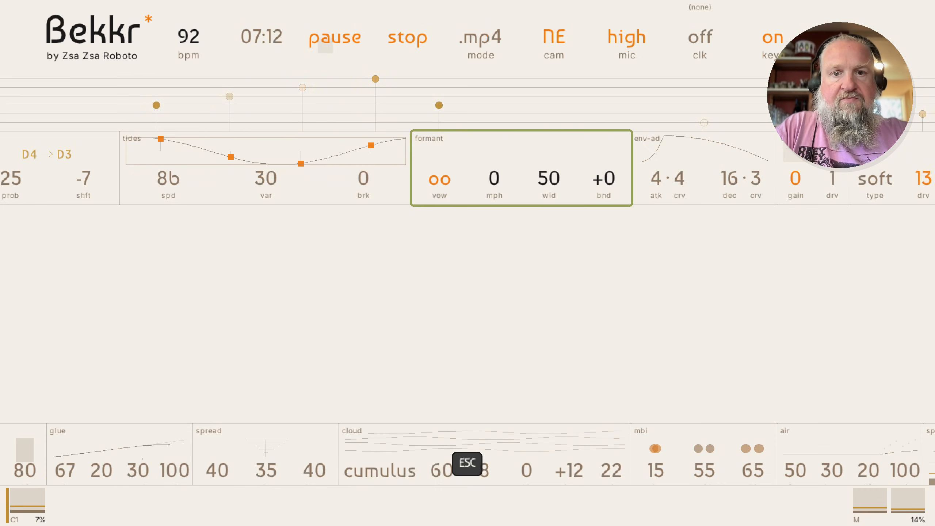
Add Tides modulation to formant wid and mph, trimming the mph amount (mph 13, wid 39)
{"action": "key", "text": "Right"}
{"action": "key", "text": "Left"}
{"action": "key", "text": "Return"}
{"action": "key", "text": "Right"}
{"action": "key", "text": "Right"}
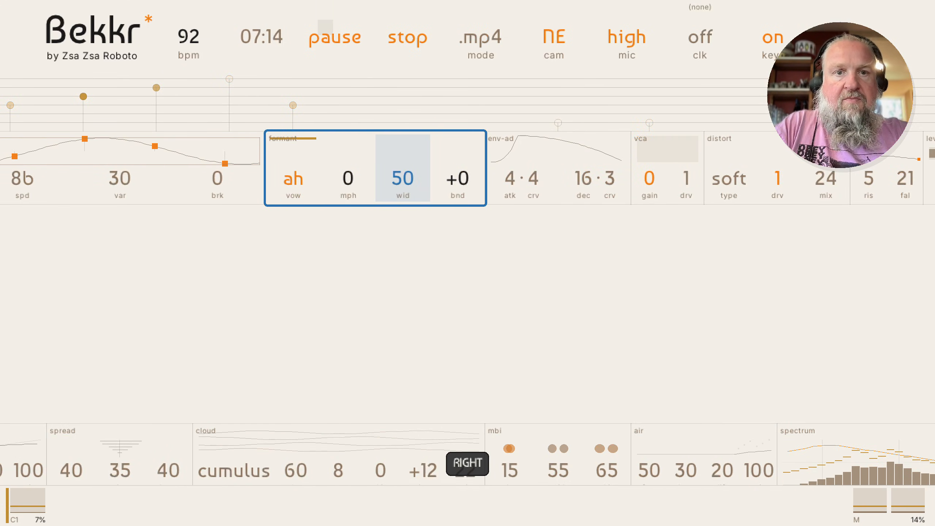
{"action": "key", "text": "shift+Up"}
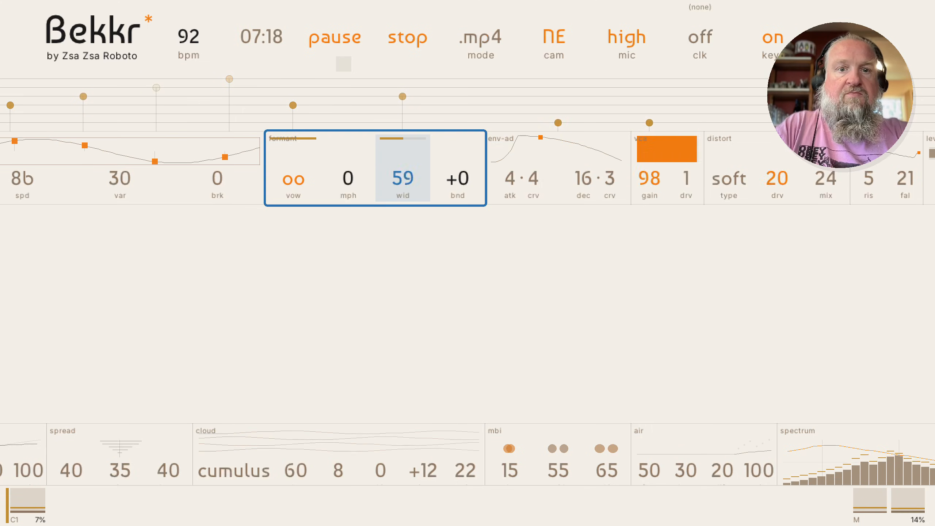
{"action": "key", "text": "Left"}
{"action": "key", "text": "shift+Up"}
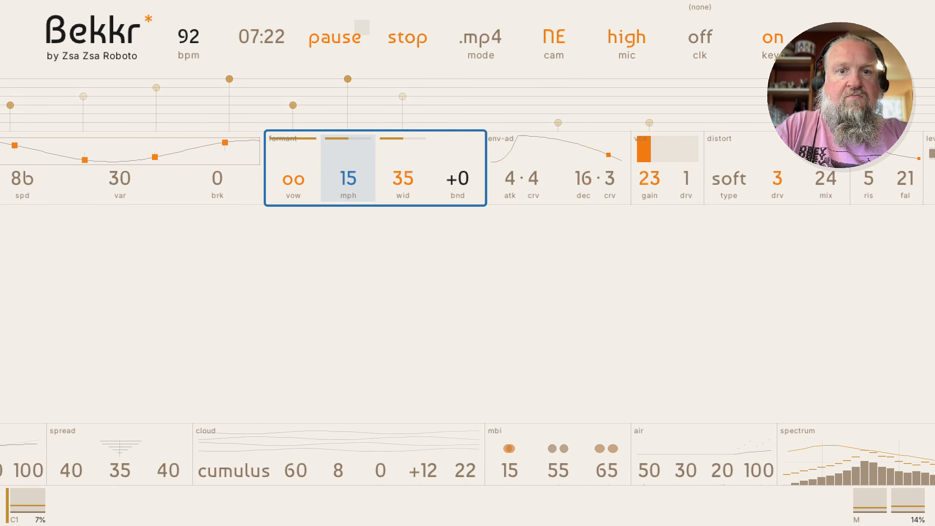
{"action": "key", "text": "shift+Down"}
{"action": "key", "text": "Escape"}
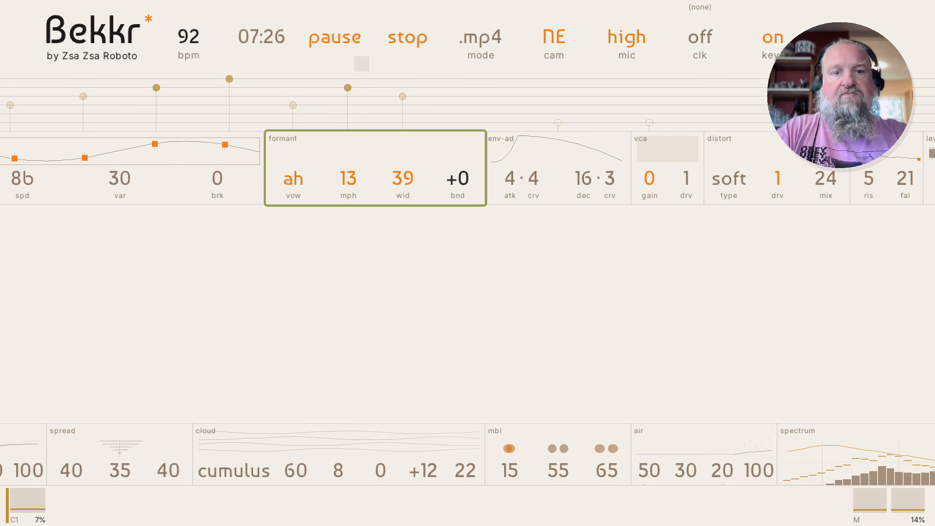
{"action": "key", "text": "Left"}
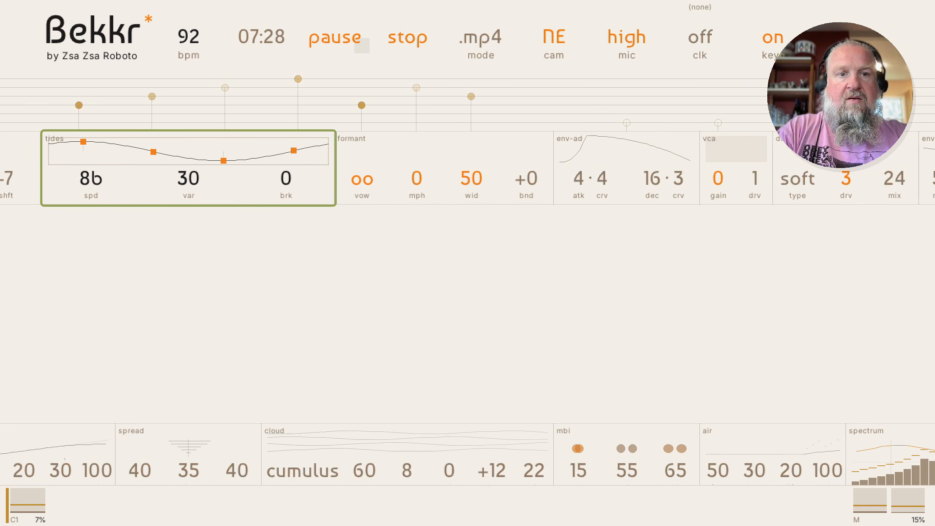
Raise the Tides speed to 11b and brk to 66, then stop playback
{"action": "key", "text": "Return"}
{"action": "key", "text": "Up"}
{"action": "key", "text": "Right"}
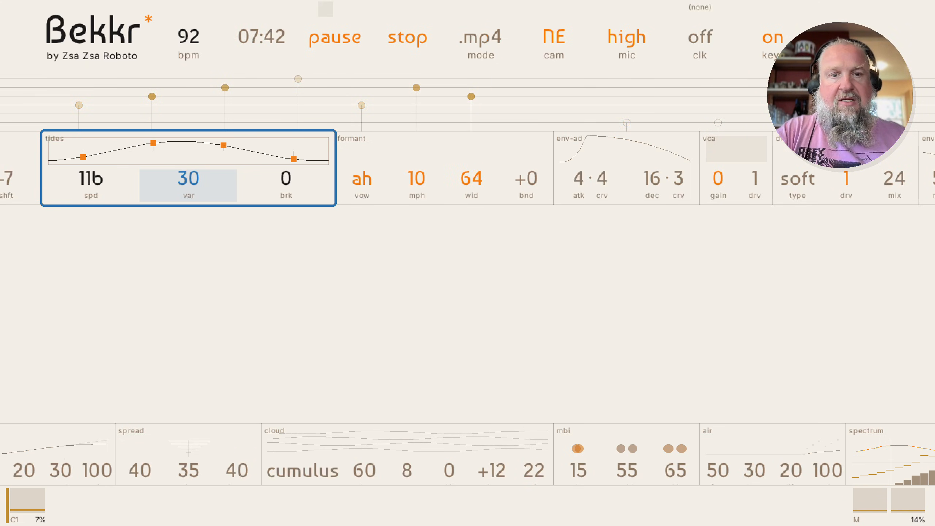
{"action": "key", "text": "Right"}
{"action": "key", "text": "Up"}
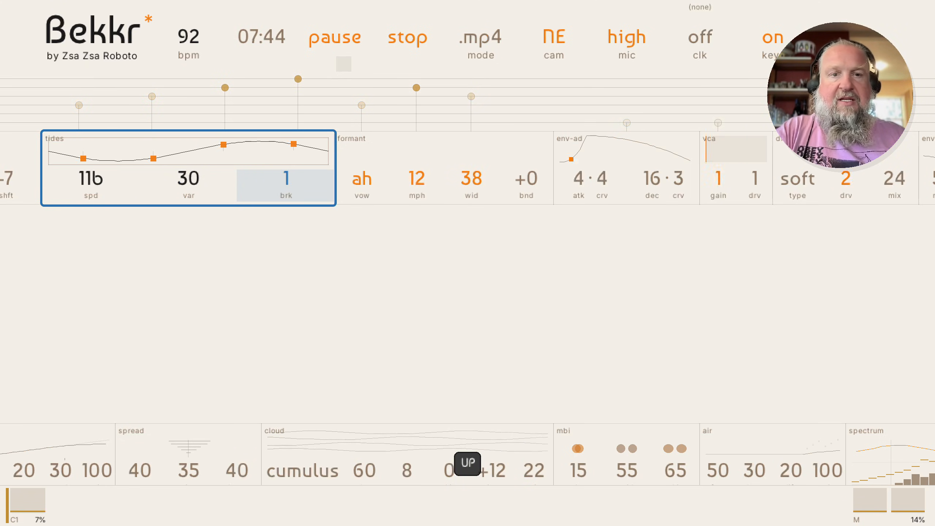
{"action": "key", "text": "Up"}
{"action": "key", "text": "Up"}
{"action": "key", "text": "Up"}
{"action": "key", "text": "Up"}
{"action": "key", "text": "Up"}
{"action": "key", "text": "Up"}
{"action": "key", "text": "Up"}
{"action": "key", "text": "Up"}
{"action": "key", "text": "Up"}
{"action": "key", "text": "Up"}
{"action": "key", "text": "Up"}
{"action": "key", "text": "Up"}
{"action": "key", "text": "Up"}
{"action": "key", "text": "Up"}
{"action": "key", "text": "Up"}
{"action": "key", "text": "Up"}
{"action": "key", "text": "Up"}
{"action": "key", "text": "Up"}
{"action": "key", "text": "Up"}
{"action": "key", "text": "Up"}
{"action": "key", "text": "Up"}
{"action": "key", "text": "Up"}
{"action": "key", "text": "Up"}
{"action": "key", "text": "Up"}
{"action": "key", "text": "Up"}
{"action": "key", "text": "Up"}
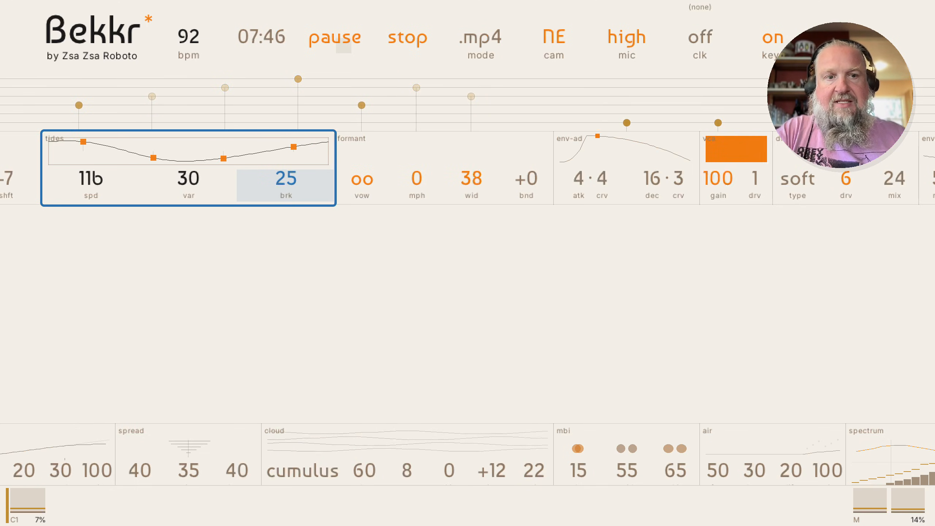
{"action": "key", "text": "Up"}
{"action": "key", "text": "Up"}
{"action": "key", "text": "Up"}
{"action": "key", "text": "Up"}
{"action": "key", "text": "Up"}
{"action": "key", "text": "Up"}
{"action": "key", "text": "Up"}
{"action": "key", "text": "Up"}
{"action": "key", "text": "Up"}
{"action": "key", "text": "Up"}
{"action": "key", "text": "Up"}
{"action": "key", "text": "Up"}
{"action": "key", "text": "Up"}
{"action": "key", "text": "Up"}
{"action": "key", "text": "Up"}
{"action": "key", "text": "Up"}
{"action": "key", "text": "Up"}
{"action": "key", "text": "Up"}
{"action": "key", "text": "Up"}
{"action": "key", "text": "Up"}
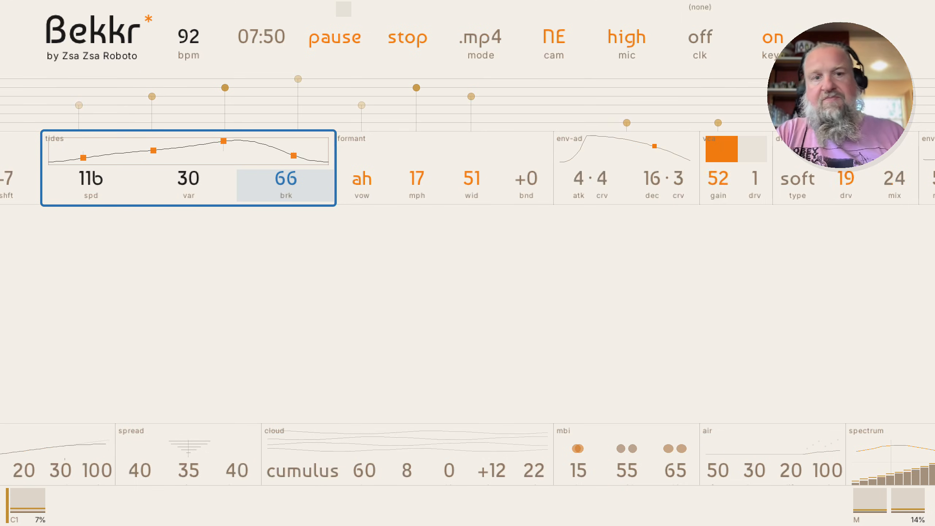
{"action": "key", "text": "Escape"}
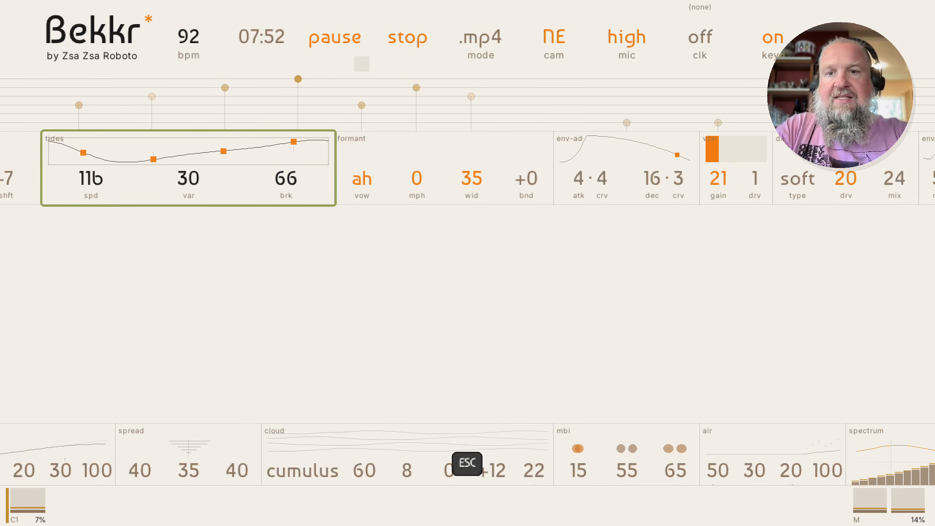
{"action": "key", "text": "space"}
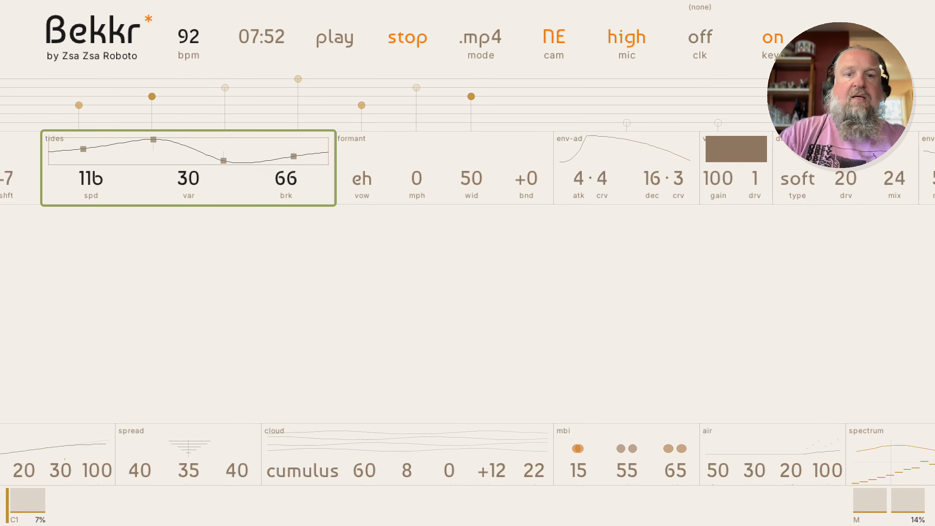
Insert a Mod Math combine module before formant, set to add with a and b unassigned
{"action": "key", "text": "Right"}
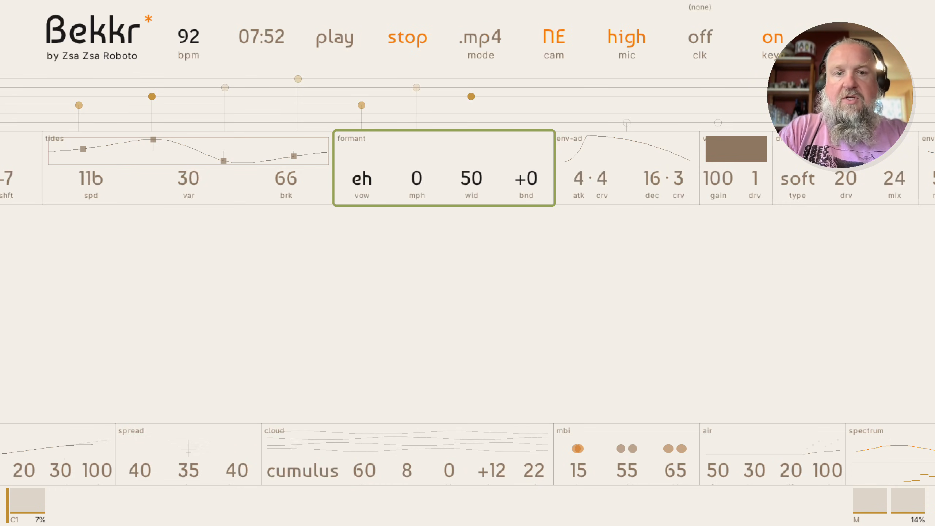
{"action": "key", "text": "shift+Left"}
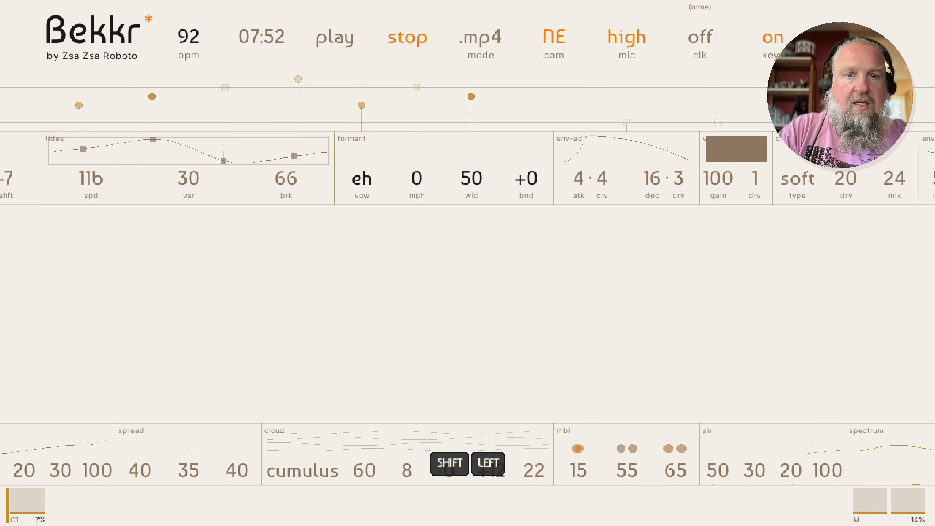
{"action": "key", "text": "Return"}
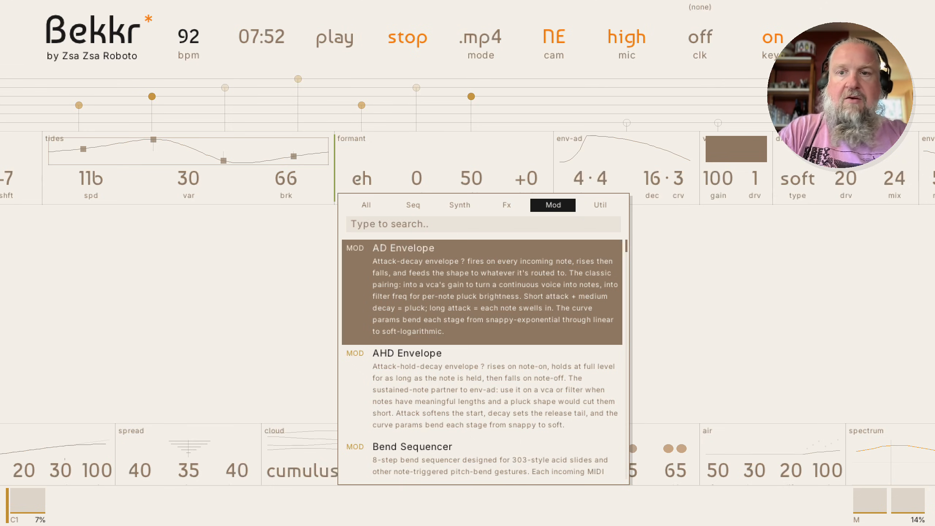
{"action": "key", "text": "Down"}
{"action": "key", "text": "Down"}
{"action": "key", "text": "Down"}
{"action": "key", "text": "Down"}
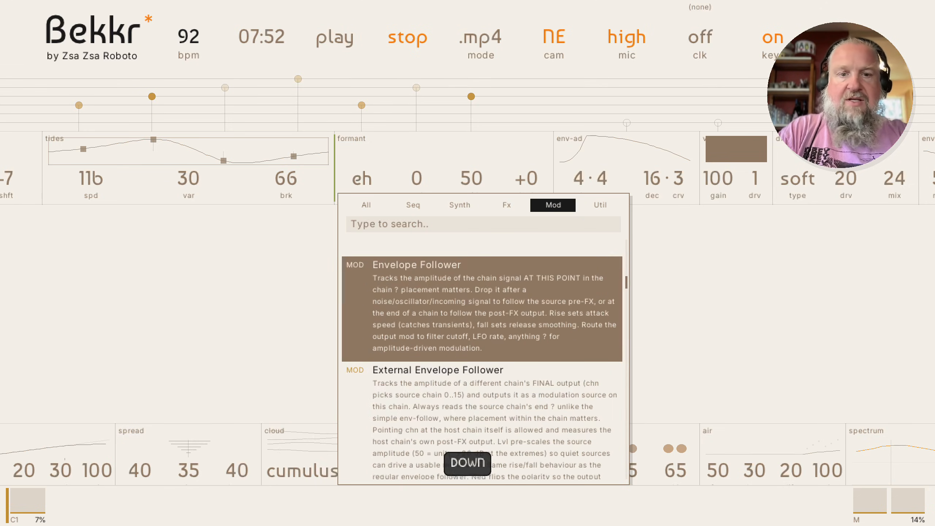
{"action": "key", "text": "Down"}
{"action": "key", "text": "Down"}
{"action": "key", "text": "Down"}
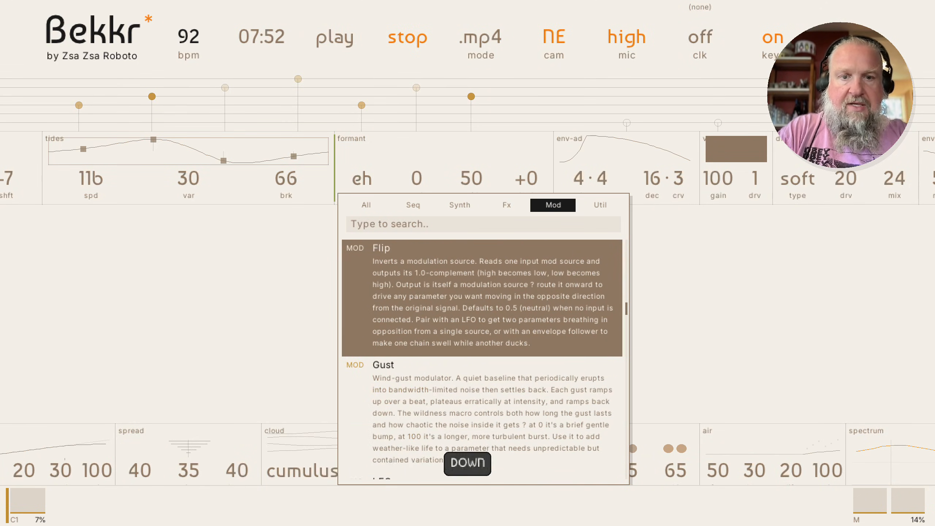
{"action": "key", "text": "Down"}
{"action": "key", "text": "Down"}
{"action": "key", "text": "Down"}
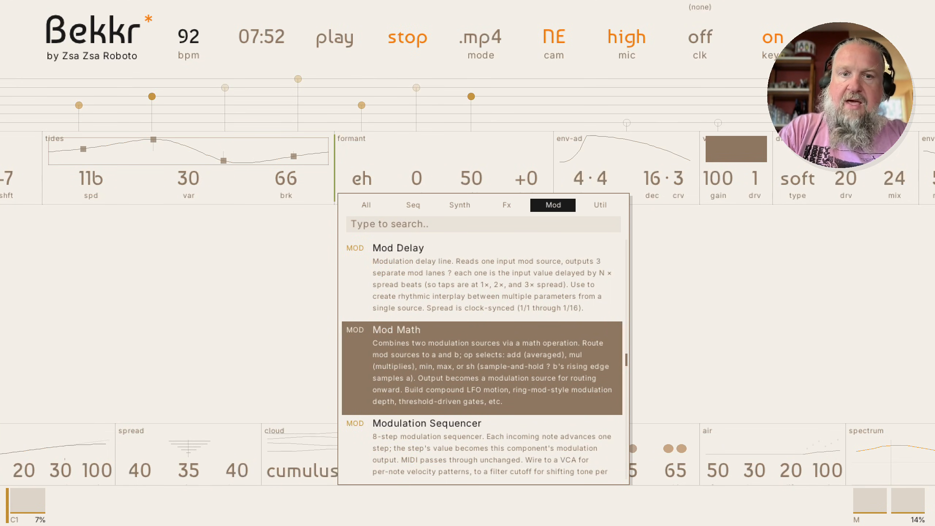
{"action": "key", "text": "Return"}
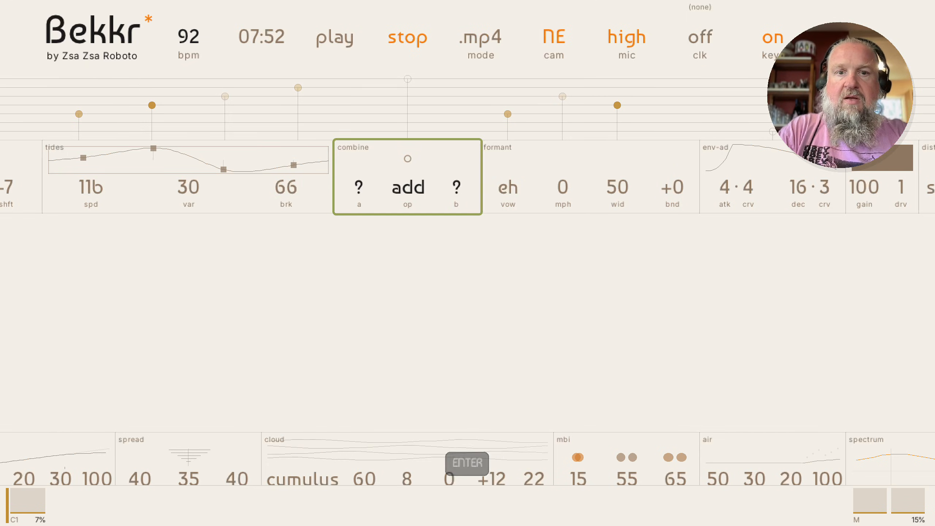
Connect modulation sources to the combine module's a and b inputs
{"action": "key", "text": "Return"}
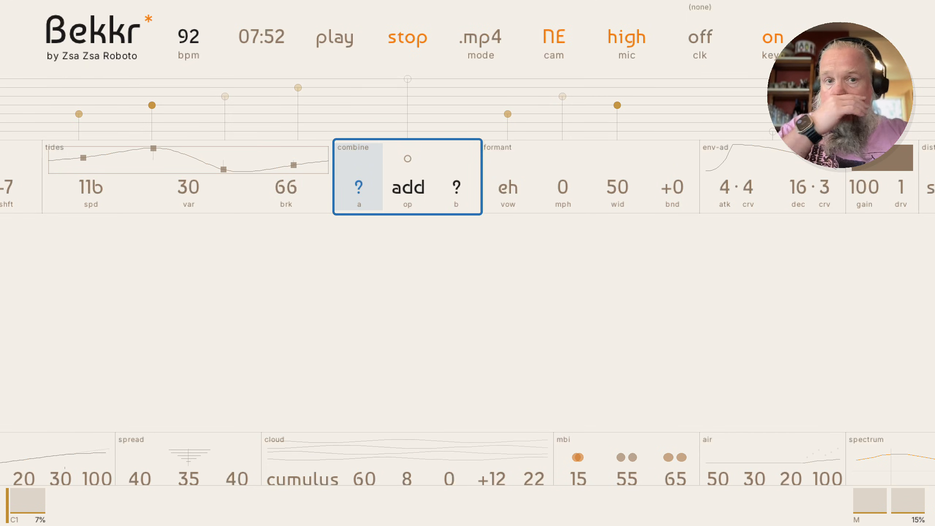
{"action": "key", "text": "shift+Up"}
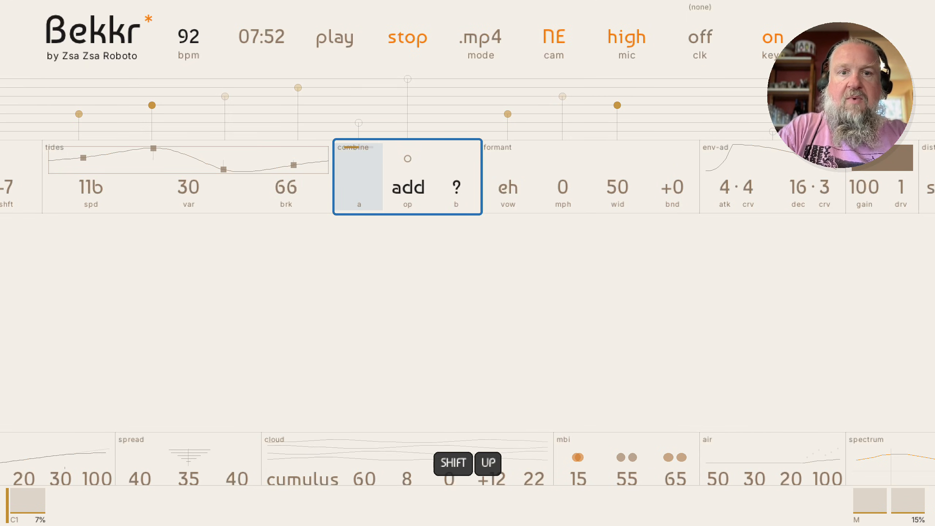
{"action": "key", "text": "Right"}
{"action": "key", "text": "Right"}
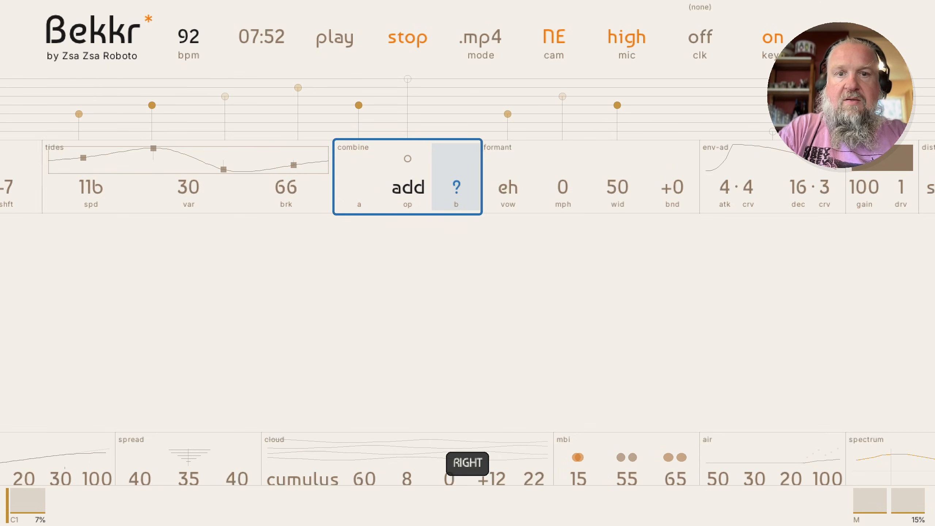
{"action": "key", "text": "shift+Up"}
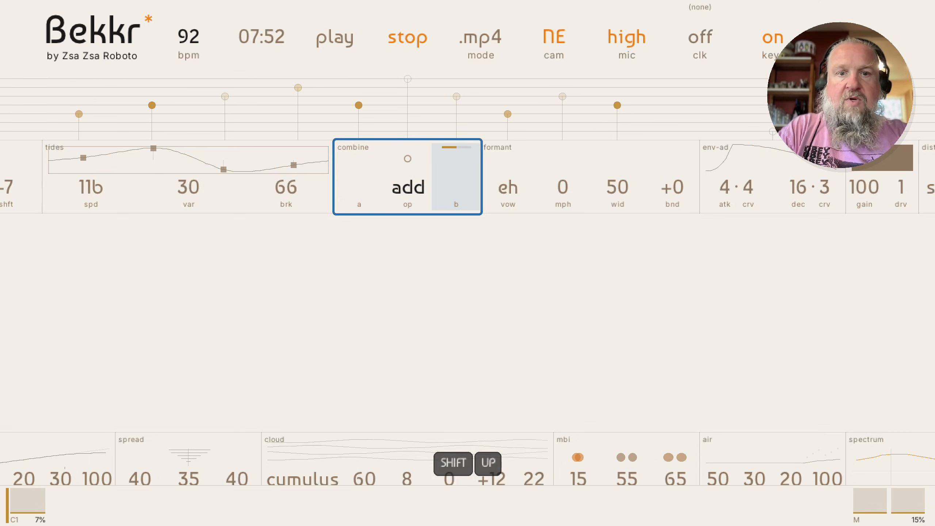
{"action": "key", "text": "Left"}
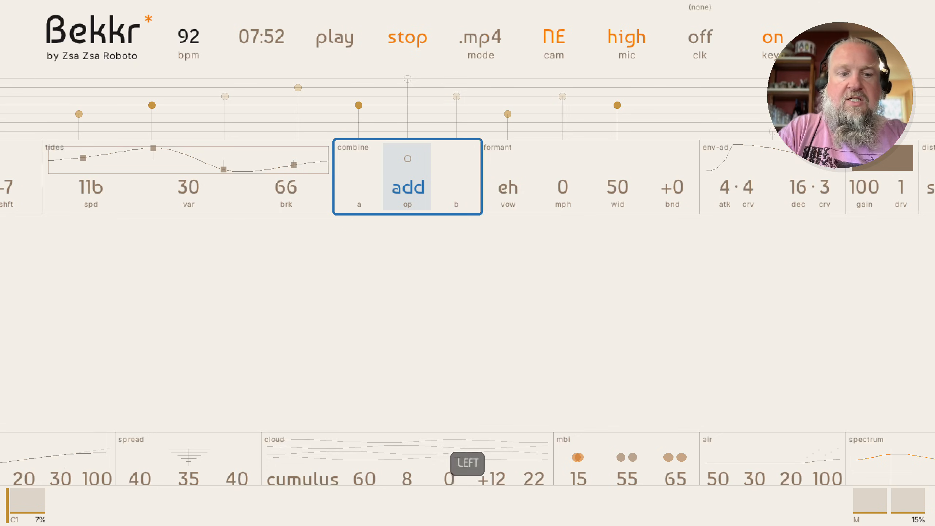
{"action": "key", "text": "Escape"}
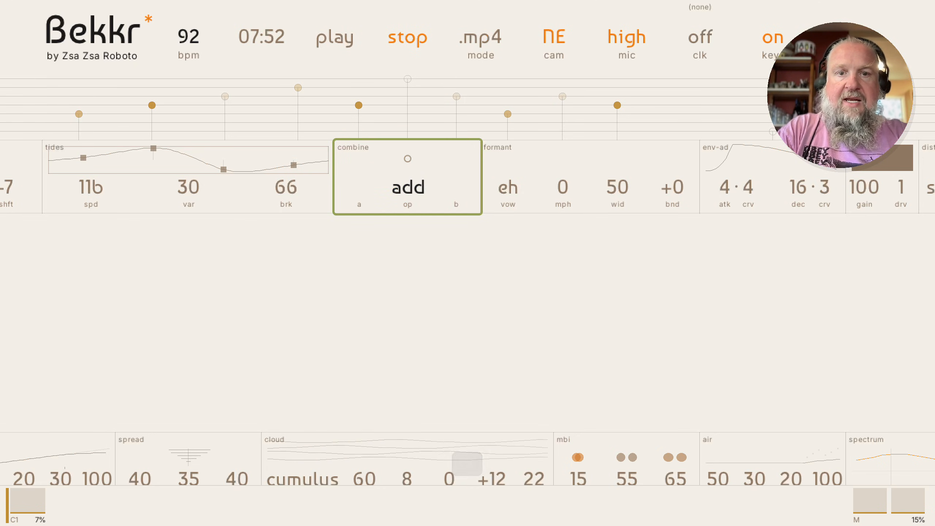
While playing, audition combine operations mul, min, max and sh, then return to add and stop
{"action": "key", "text": "space"}
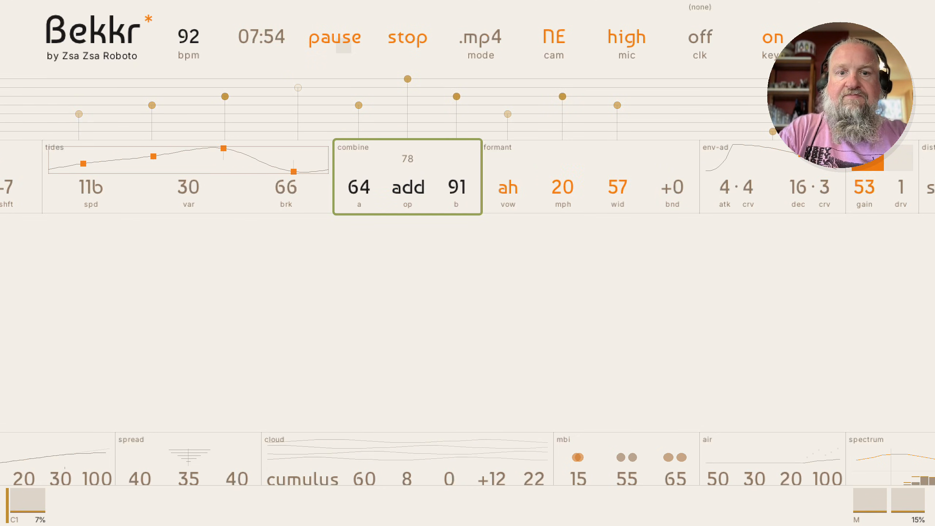
{"action": "key", "text": "Right"}
{"action": "key", "text": "Left"}
{"action": "key", "text": "Return"}
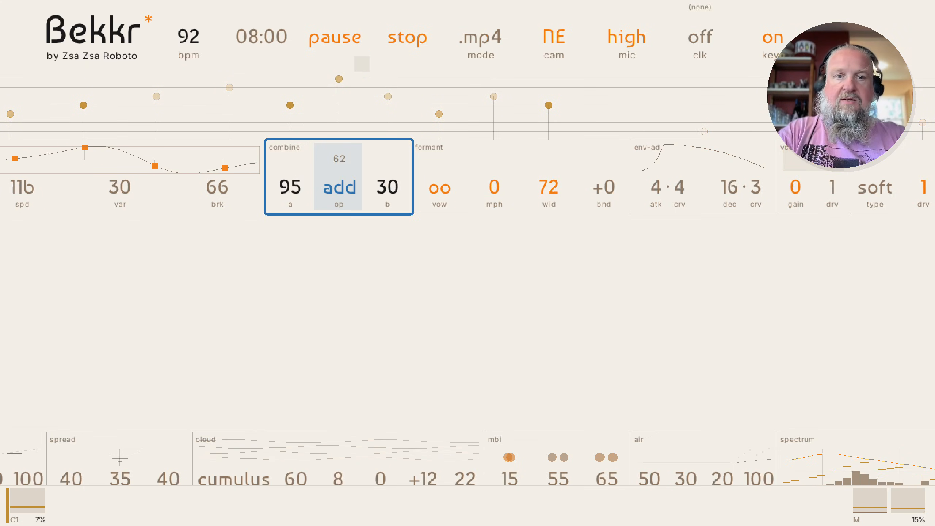
{"action": "key", "text": "Up"}
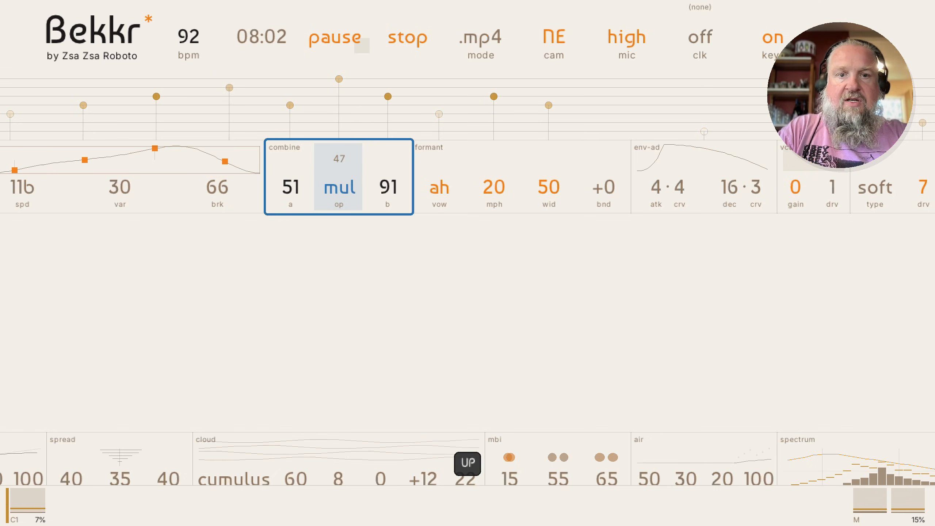
{"action": "key", "text": "Up"}
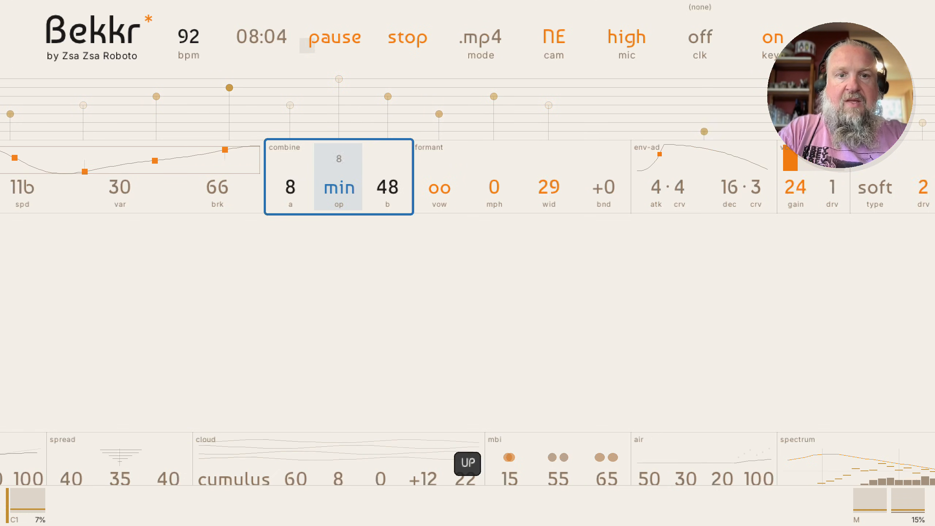
{"action": "key", "text": "Up"}
{"action": "key", "text": "Up"}
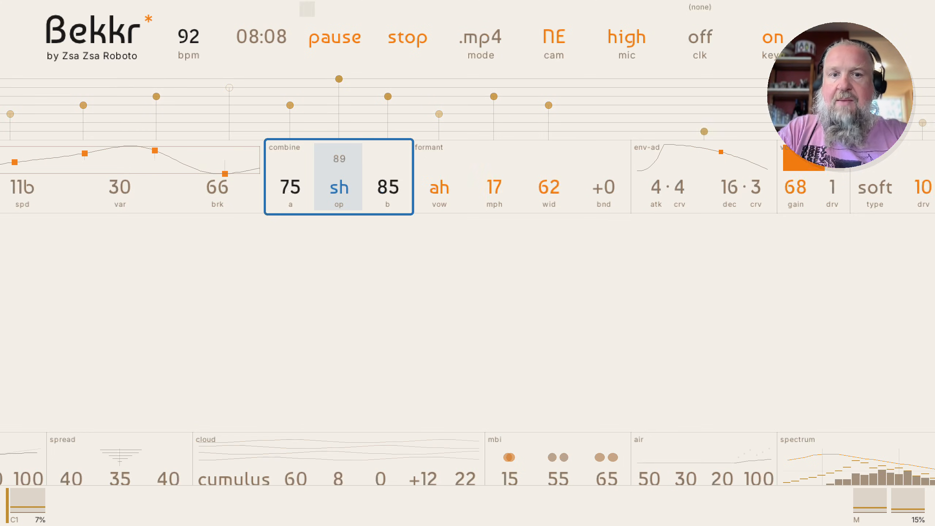
{"action": "key", "text": "Up"}
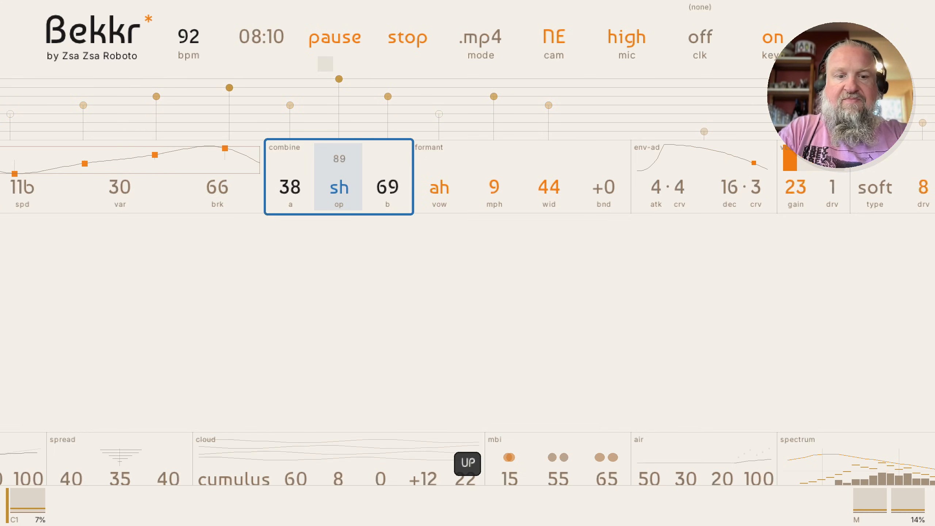
{"action": "key", "text": "Down"}
{"action": "key", "text": "Down"}
{"action": "key", "text": "Down"}
{"action": "key", "text": "Escape"}
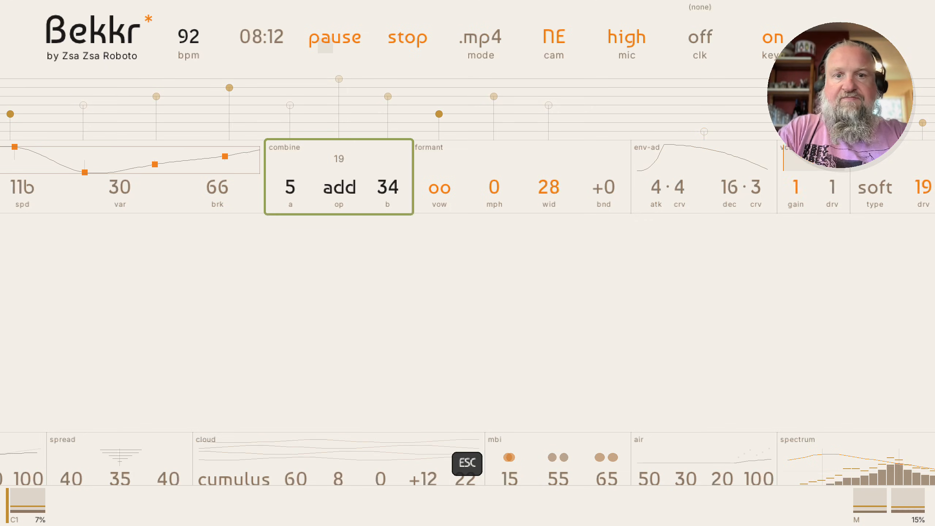
{"action": "key", "text": "space"}
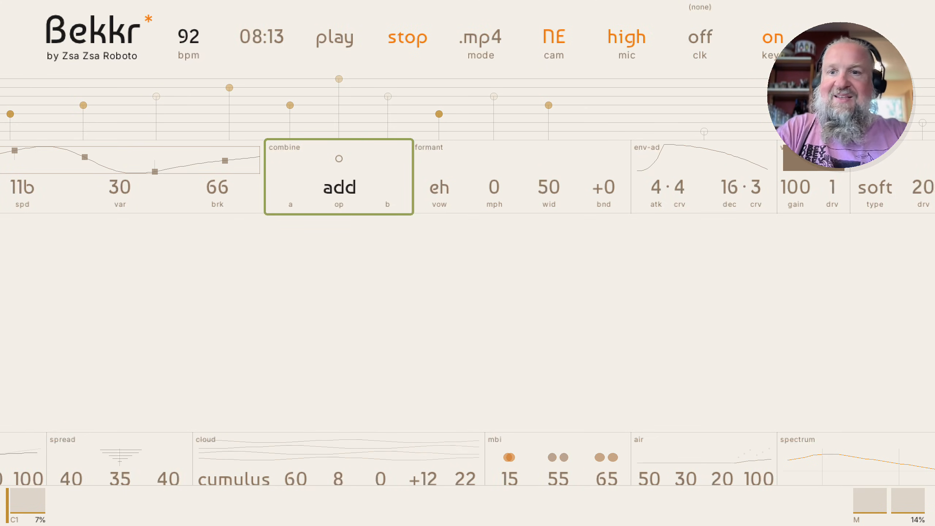
{"action": "key", "text": "Up"}
{"action": "key", "text": "Left"}
{"action": "key", "text": "Left"}
{"action": "key", "text": "Left"}
{"action": "key", "text": "Left"}
{"action": "key", "text": "Left"}
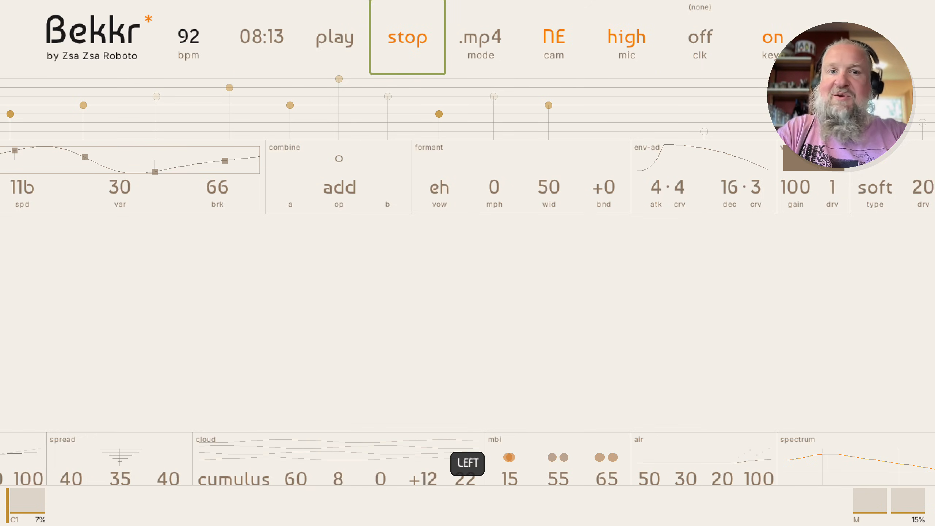